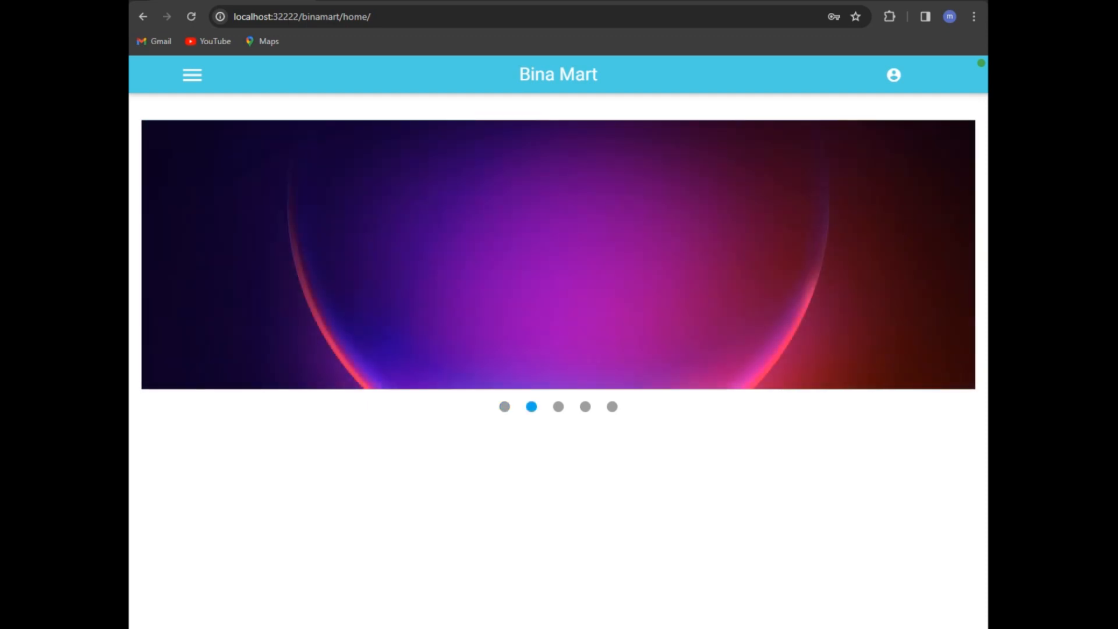
# Step: Log in with the cashier's user id and password at cashier position KOMPUTER 01
pyautogui.click(893, 74)
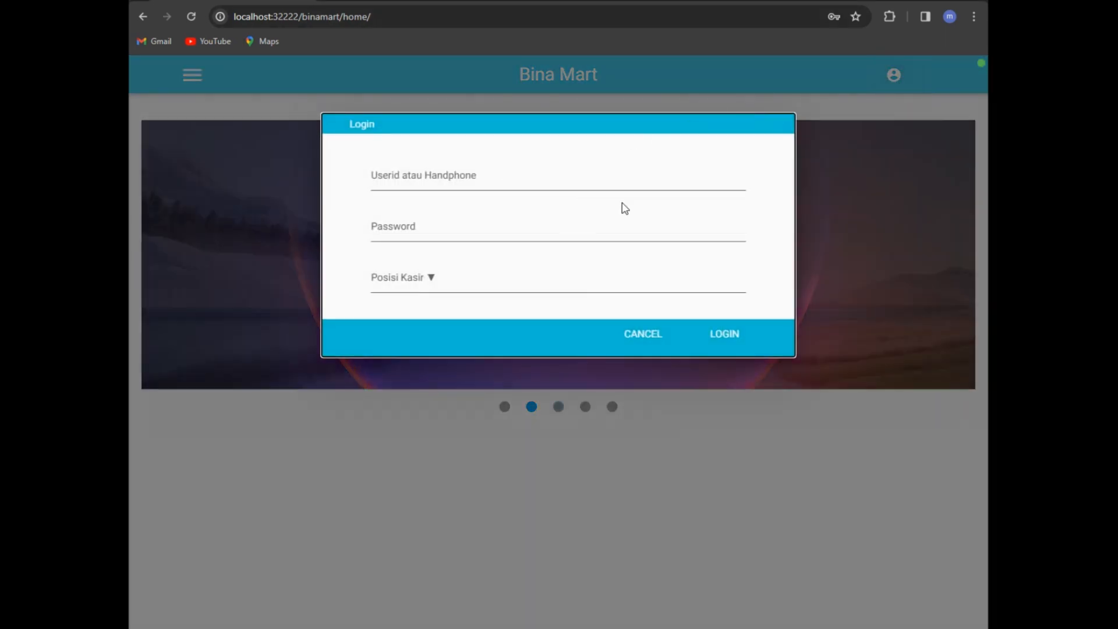
pyautogui.click(651, 333)
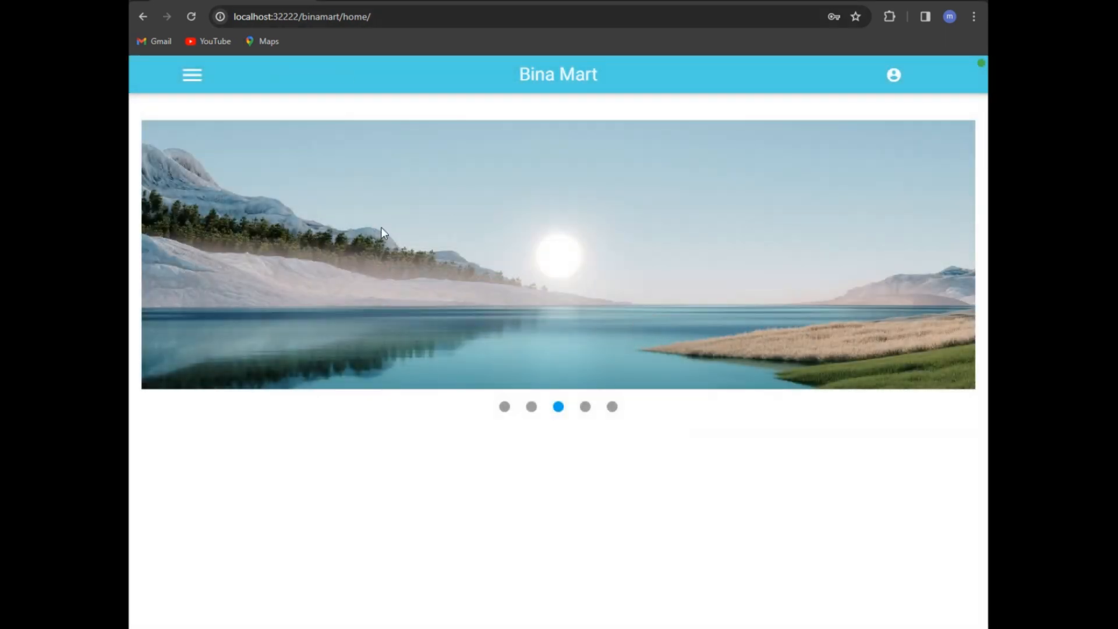
pyautogui.click(894, 76)
pyautogui.click(443, 178)
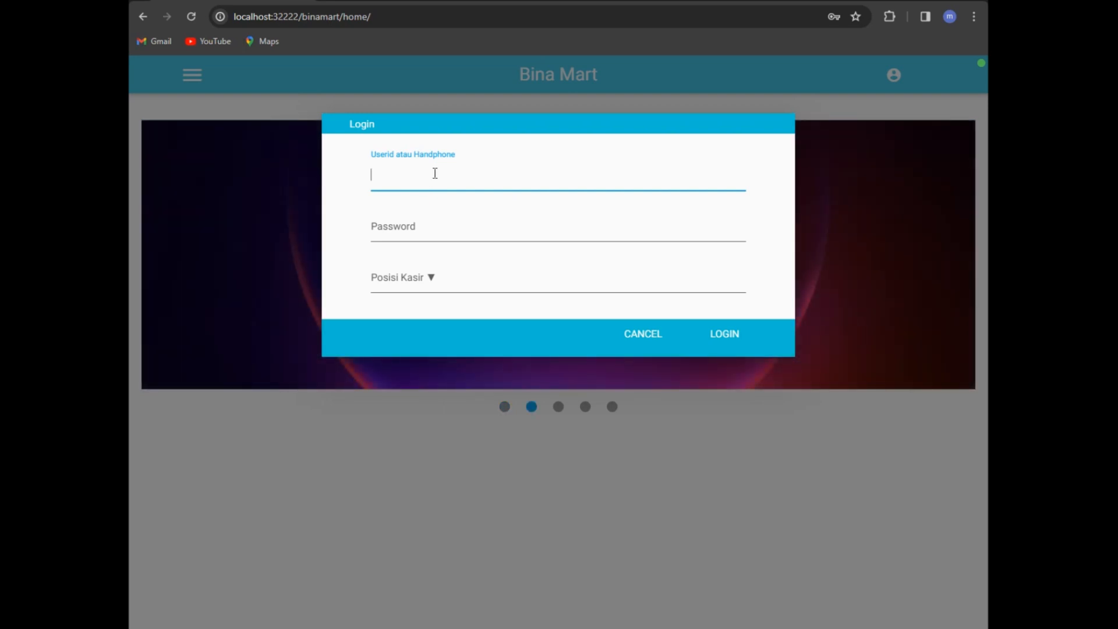
pyautogui.write('0812')
pyautogui.press('Tab')
pyautogui.write('123')
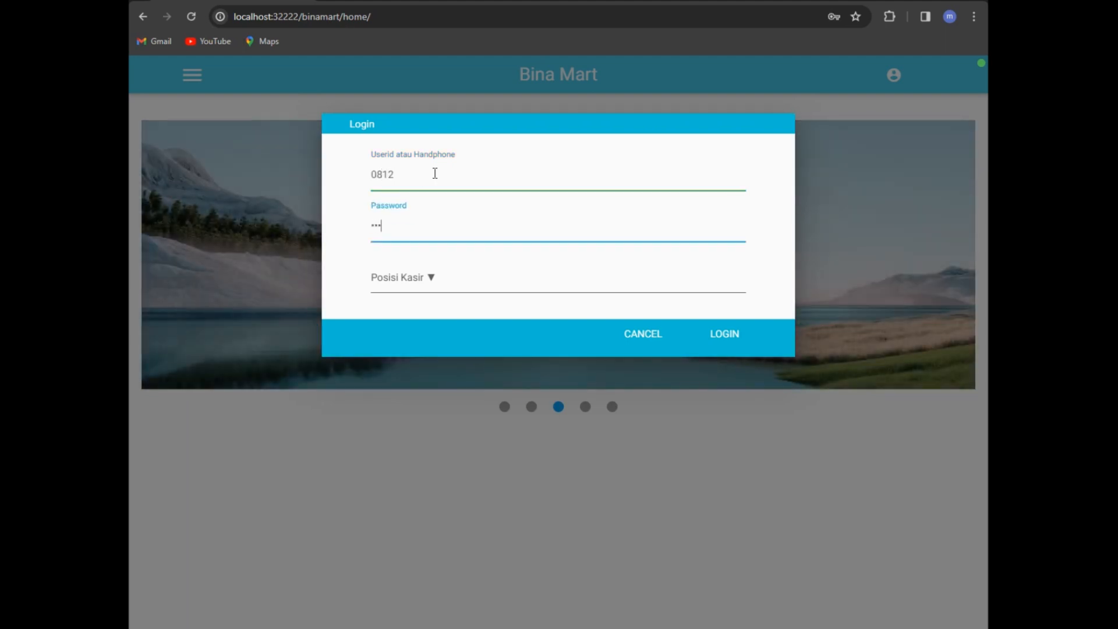
pyautogui.write('4')
pyautogui.click(427, 284)
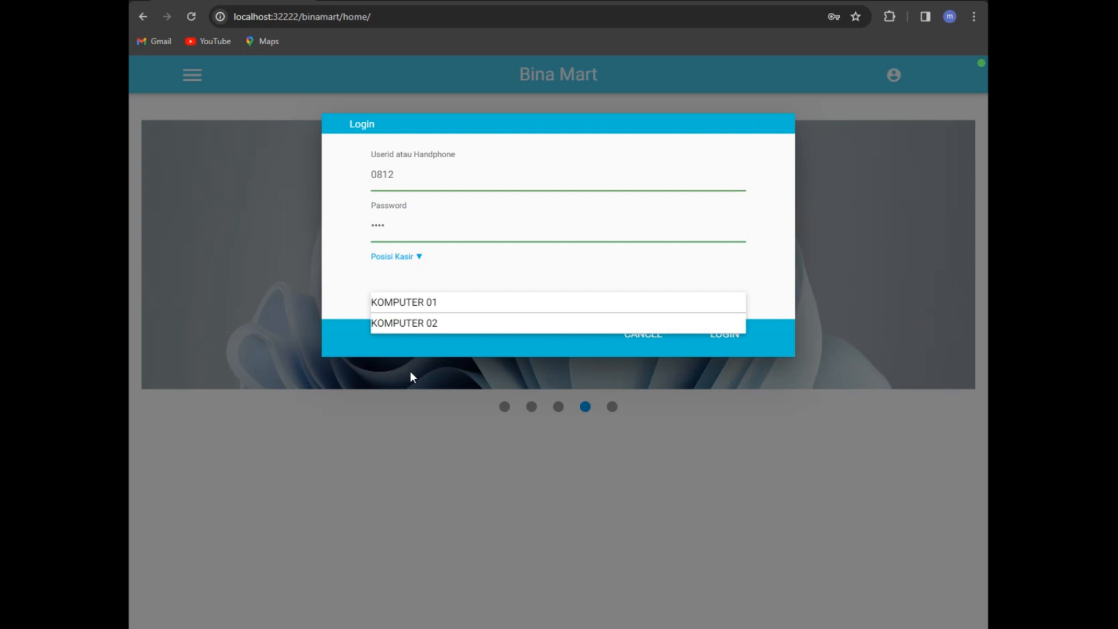
pyautogui.click(424, 307)
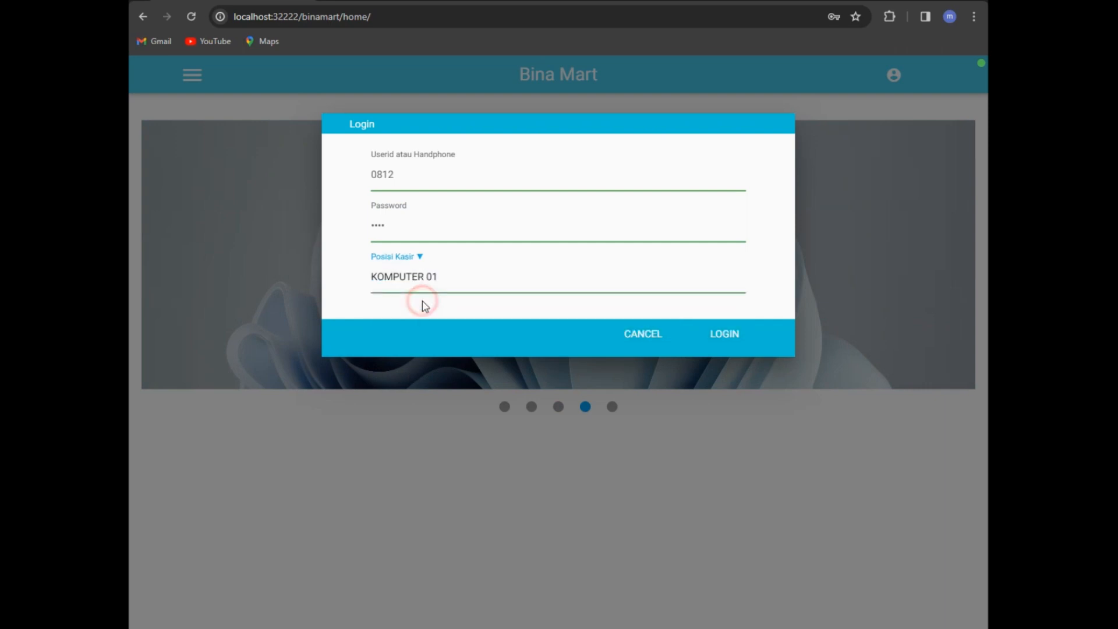
pyautogui.click(725, 336)
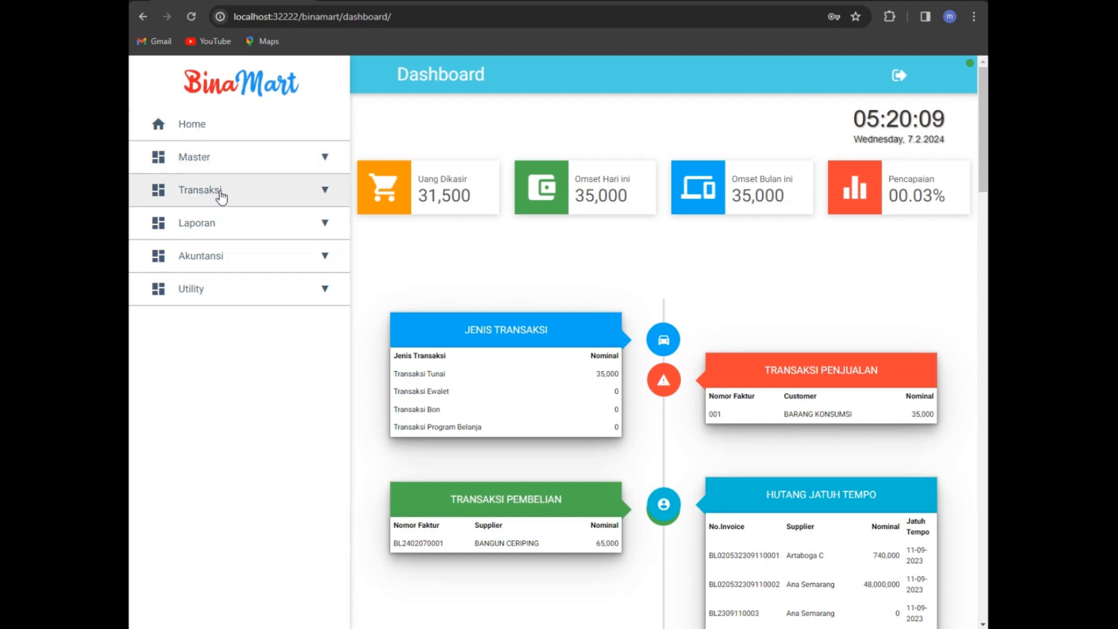
# Step: Expand the Transaksi menu in the sidebar to show its transaction pages
pyautogui.click(283, 192)
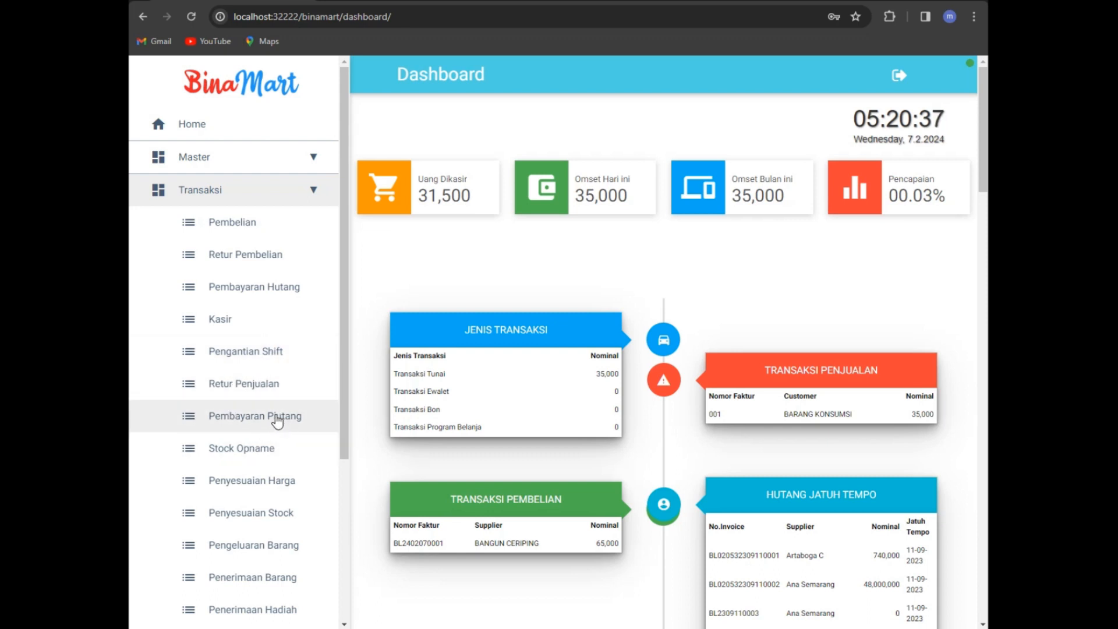
pyautogui.scroll(-2, 278, 420)
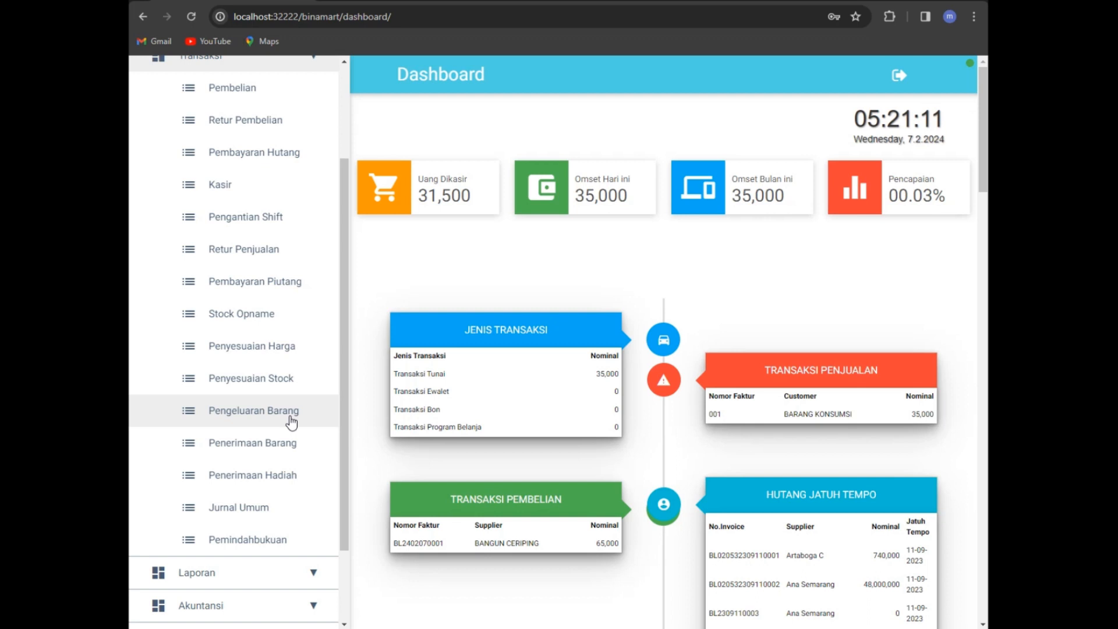
pyautogui.scroll(-2, 294, 418)
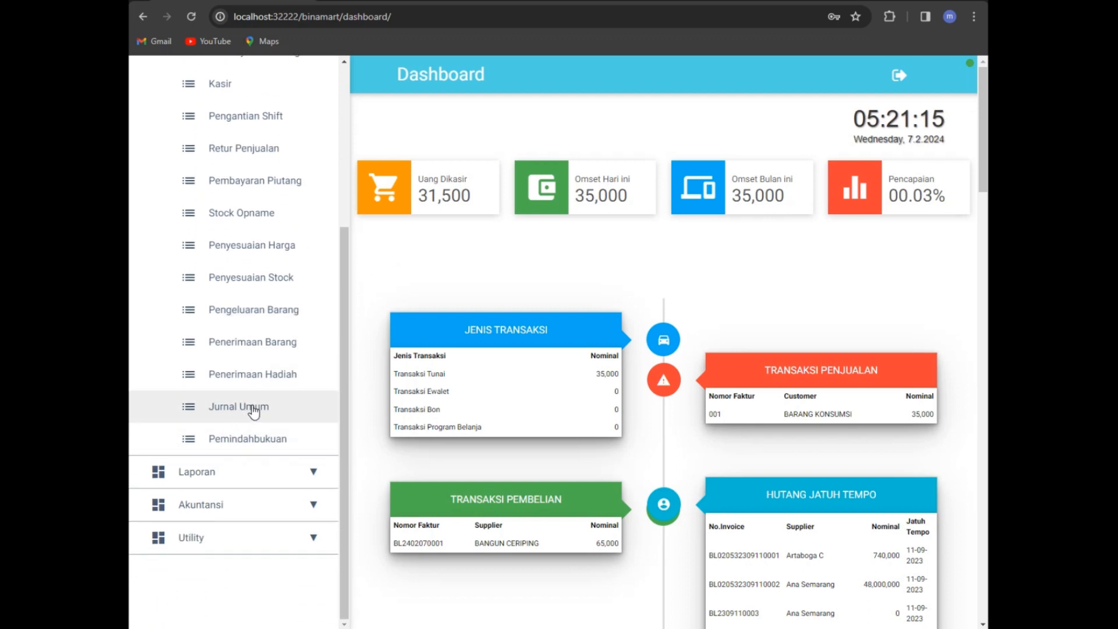
pyautogui.click(247, 507)
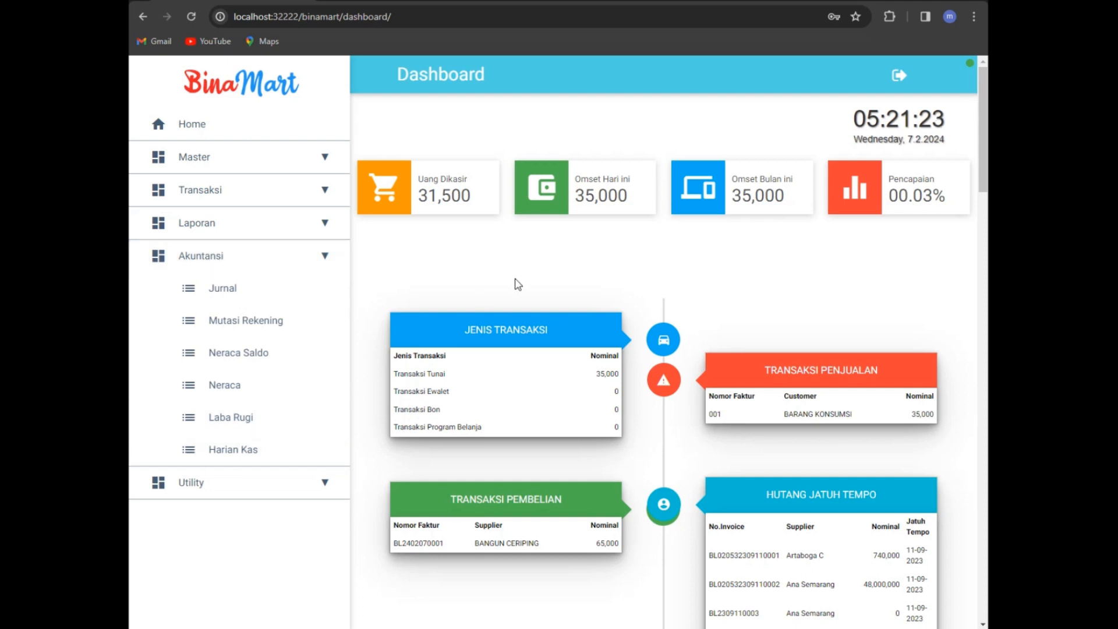
pyautogui.click(241, 192)
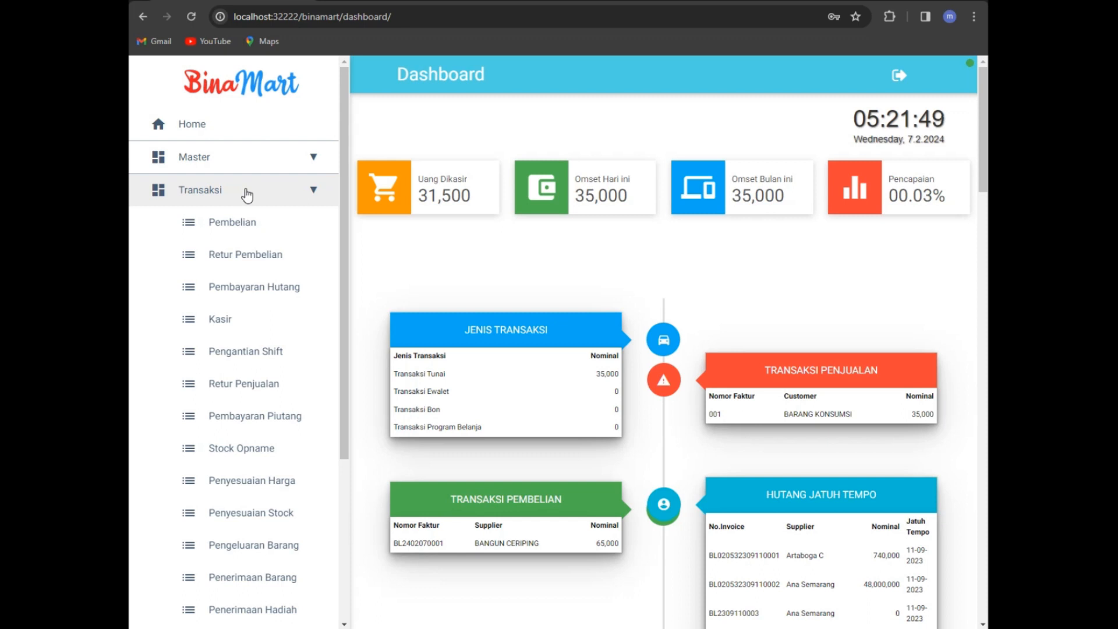
# Step: Open the Kasir page under Transaksi to start a new UMUM invoice
pyautogui.click(225, 320)
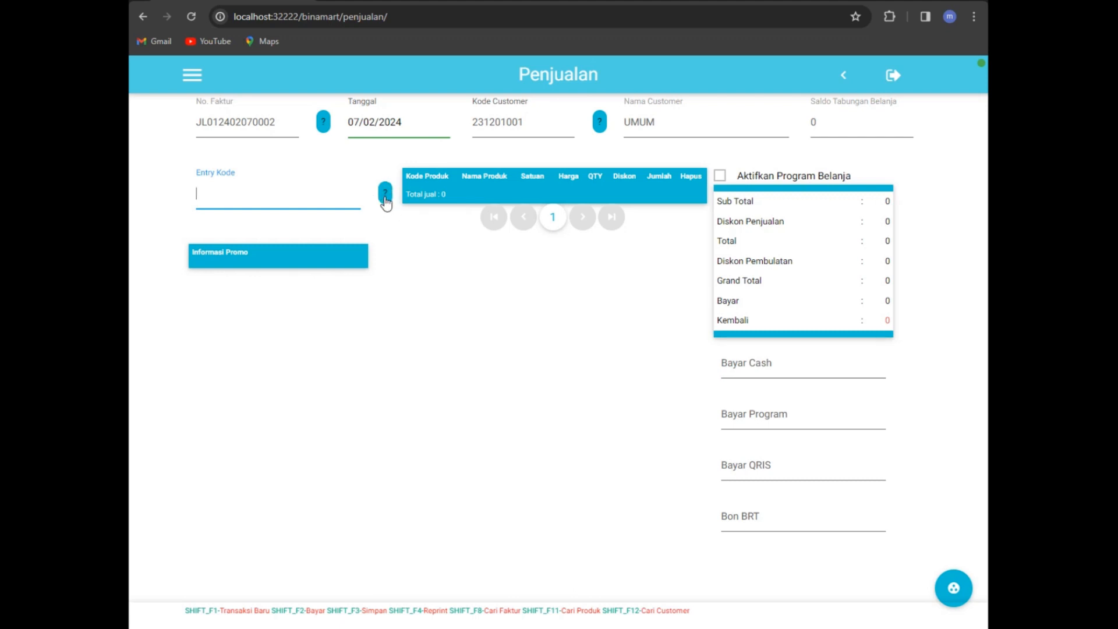
# Step: Search products for 'obat' and add VAPE OBAT BAKAR NYAMUK JUMBO (4,500) to the sale
pyautogui.click(385, 197)
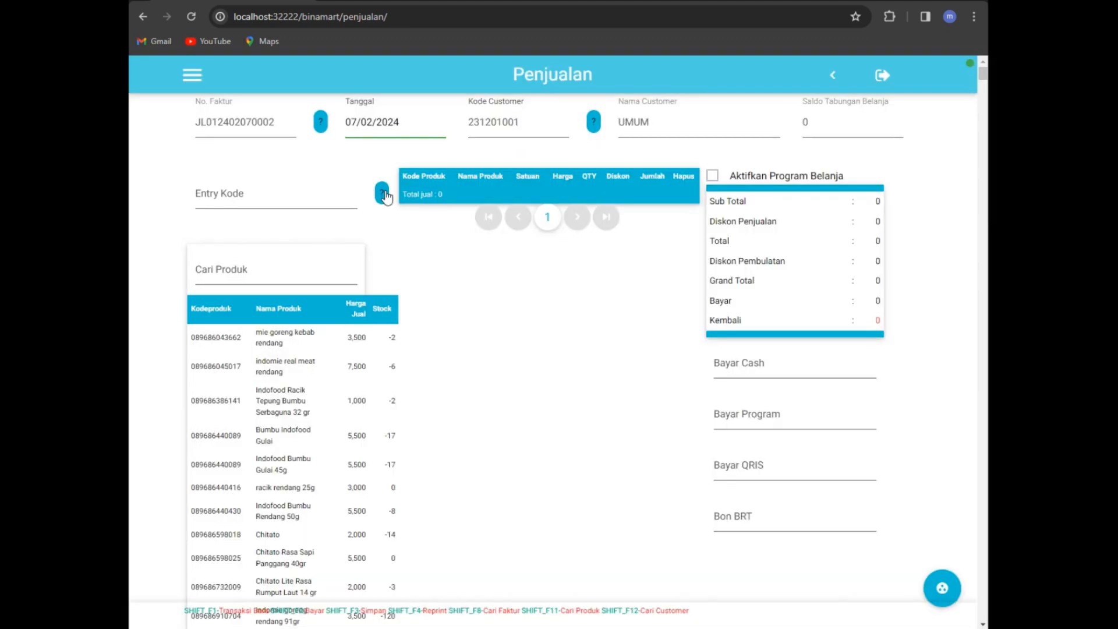
pyautogui.scroll(-3, 267, 370)
pyautogui.scroll(-3, 267, 370)
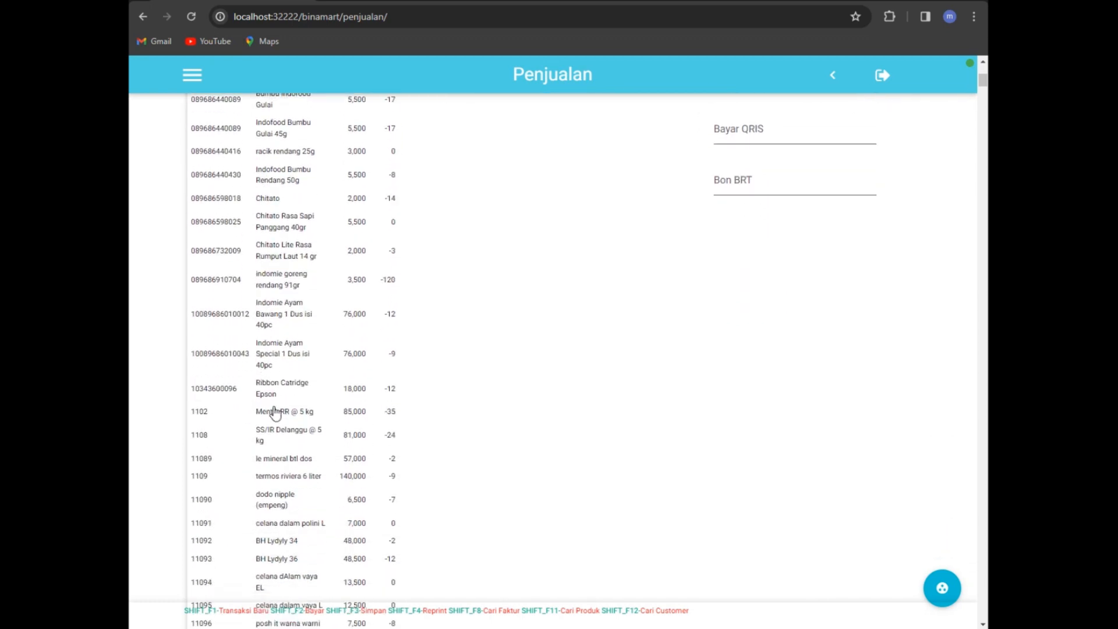
pyautogui.scroll(6, 285, 343)
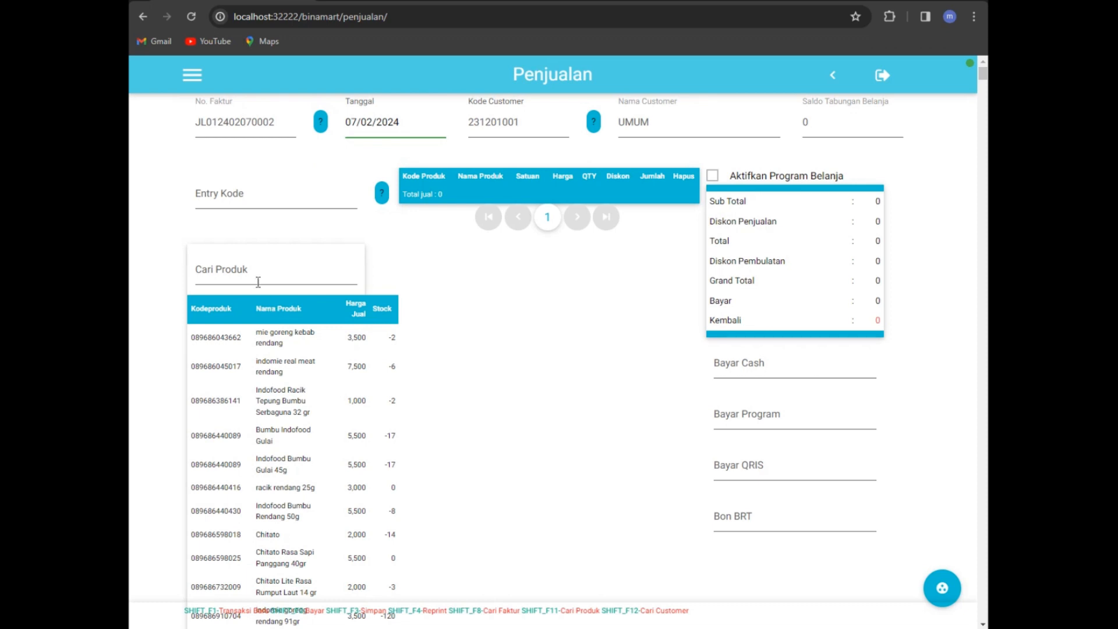
pyautogui.click(245, 276)
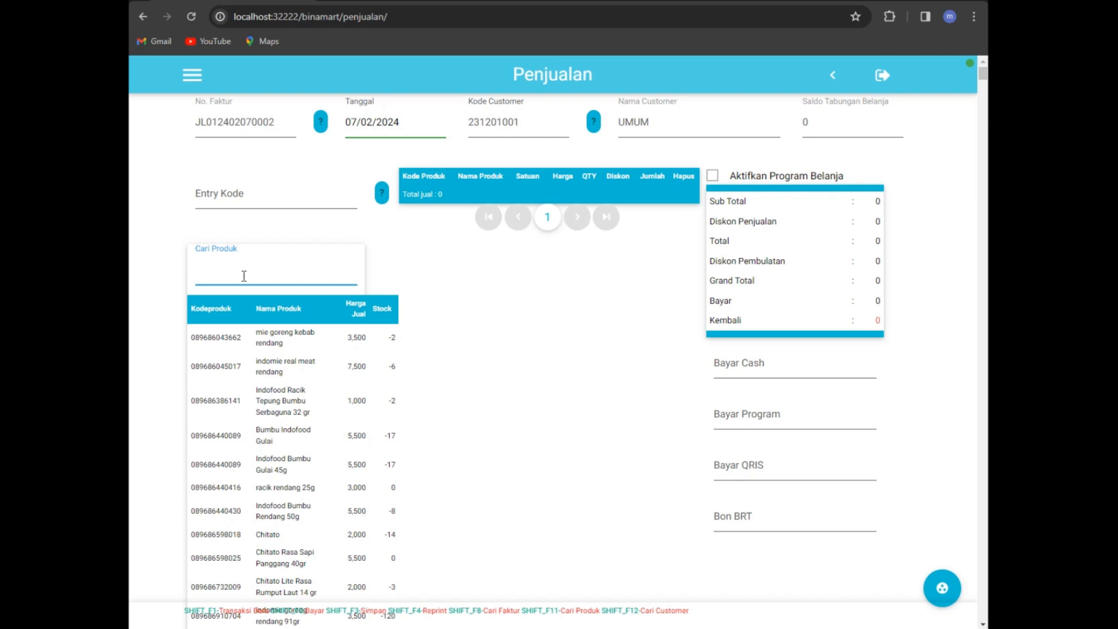
pyautogui.write('obat')
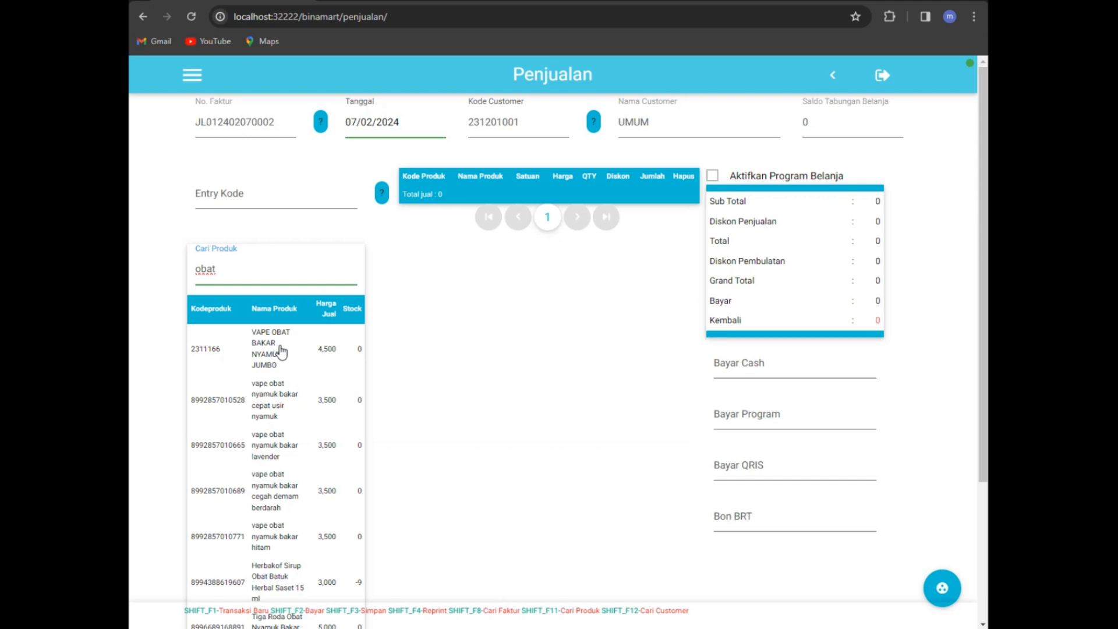
pyautogui.click(281, 351)
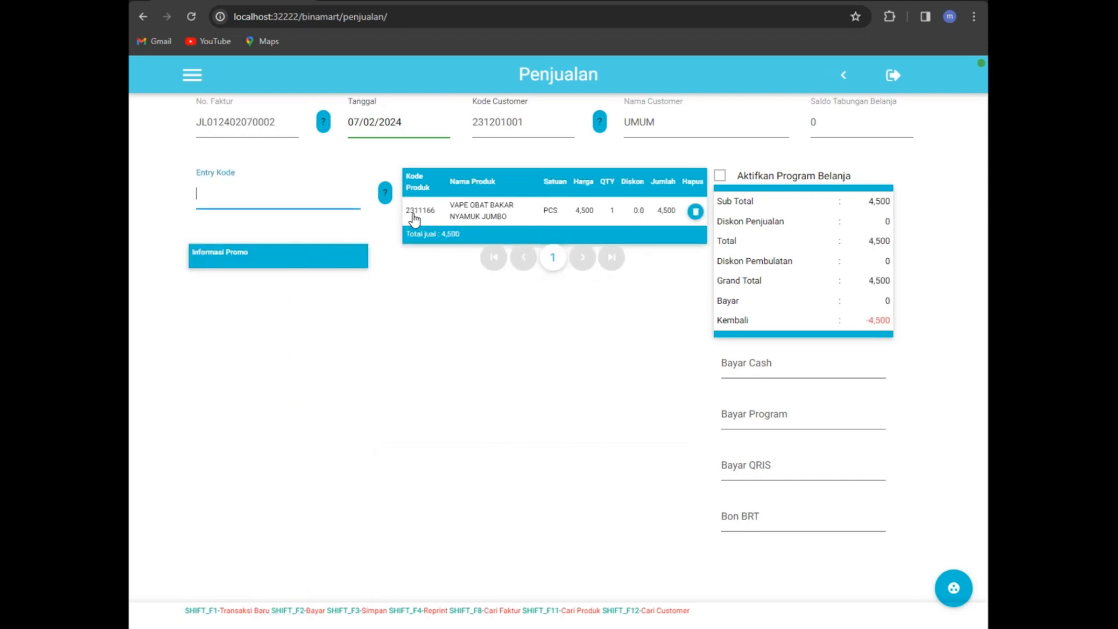
# Step: Change the VAPE OBAT BAKAR NYAMUK JUMBO quantity to 10, making the total 45,000
pyautogui.click(613, 211)
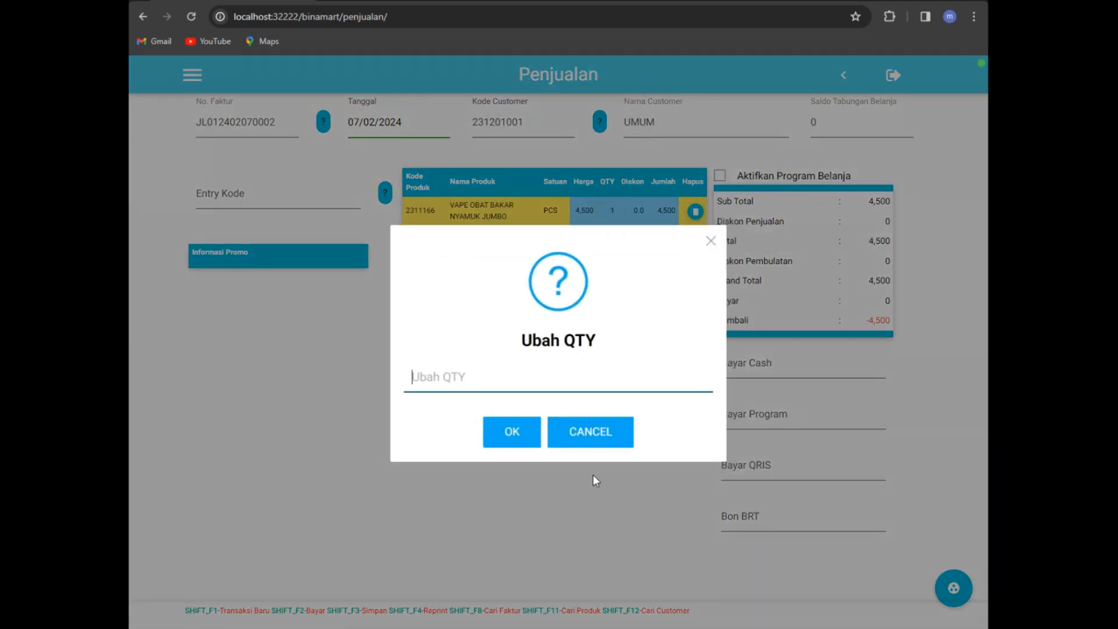
pyautogui.click(609, 434)
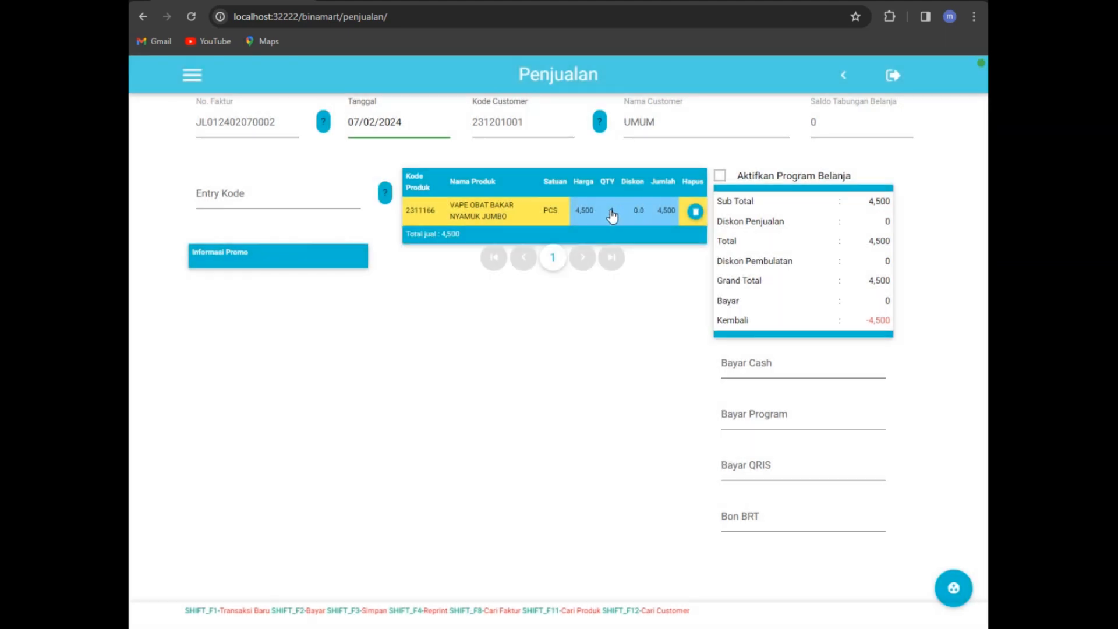
pyautogui.click(611, 211)
pyautogui.write('10')
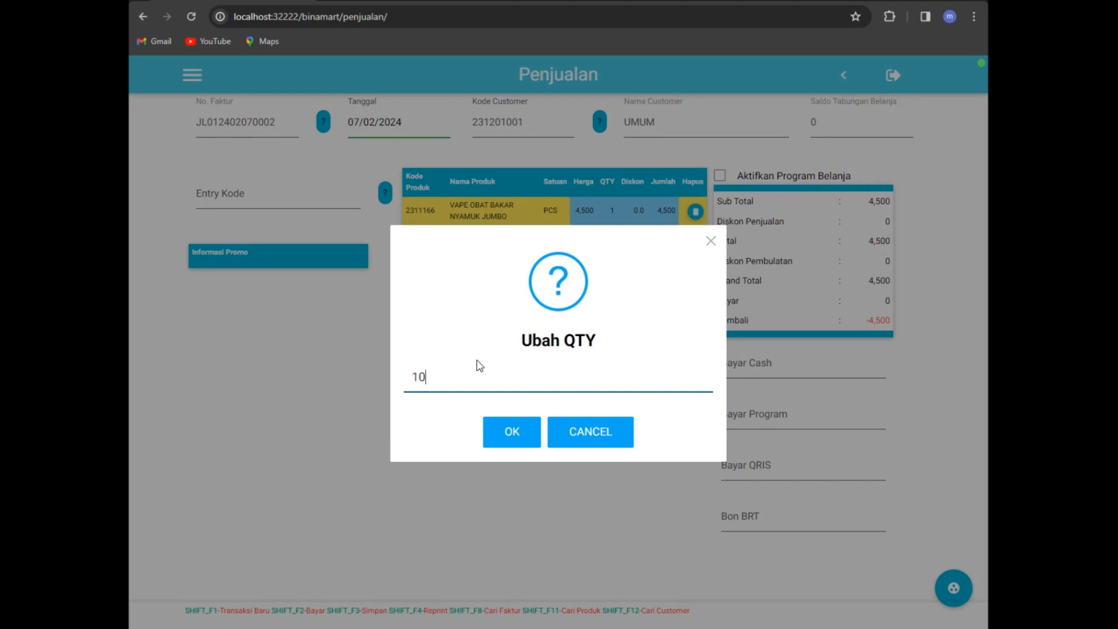
pyautogui.press('Return')
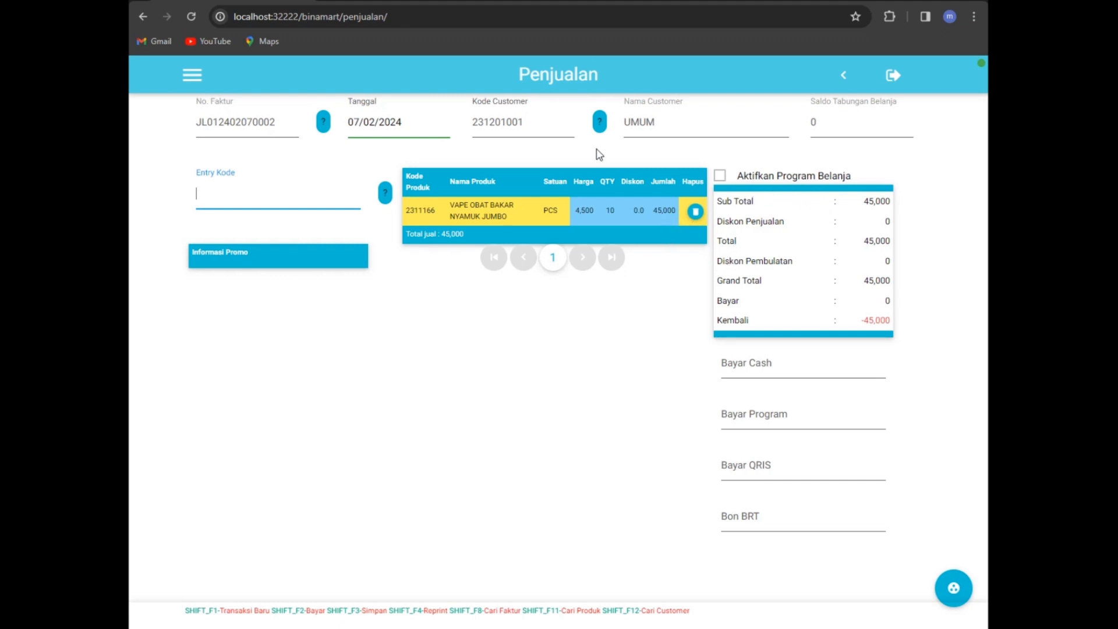
# Step: Enter a 50,000 cash payment for the 45,000 sale, leaving 5,000 change
pyautogui.click(777, 370)
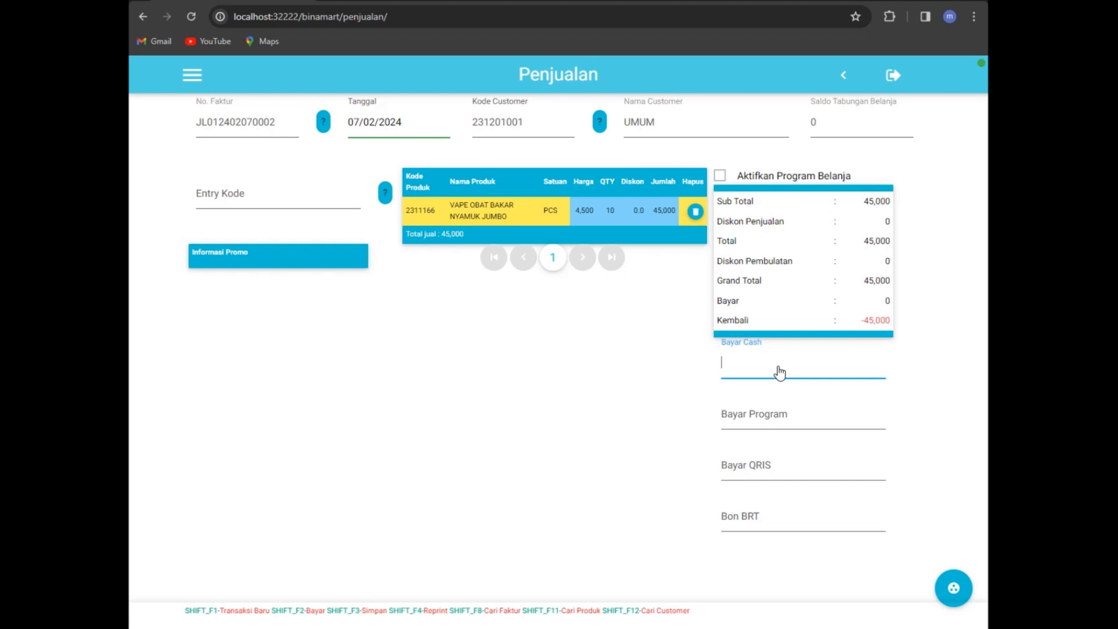
pyautogui.write('50000')
pyautogui.press('Return')
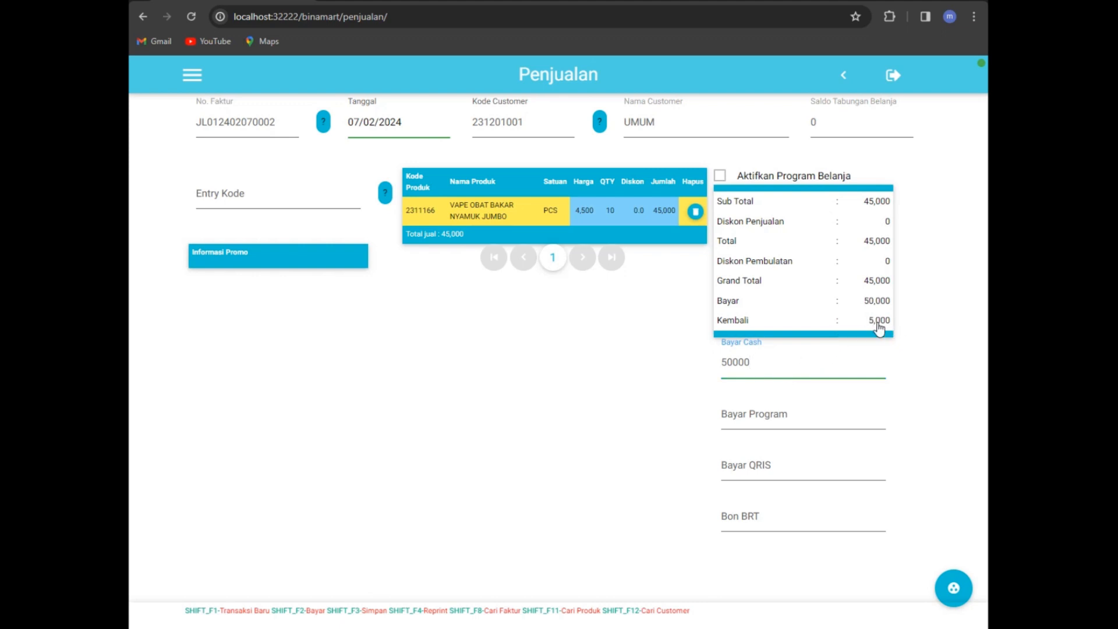
pyautogui.click(955, 591)
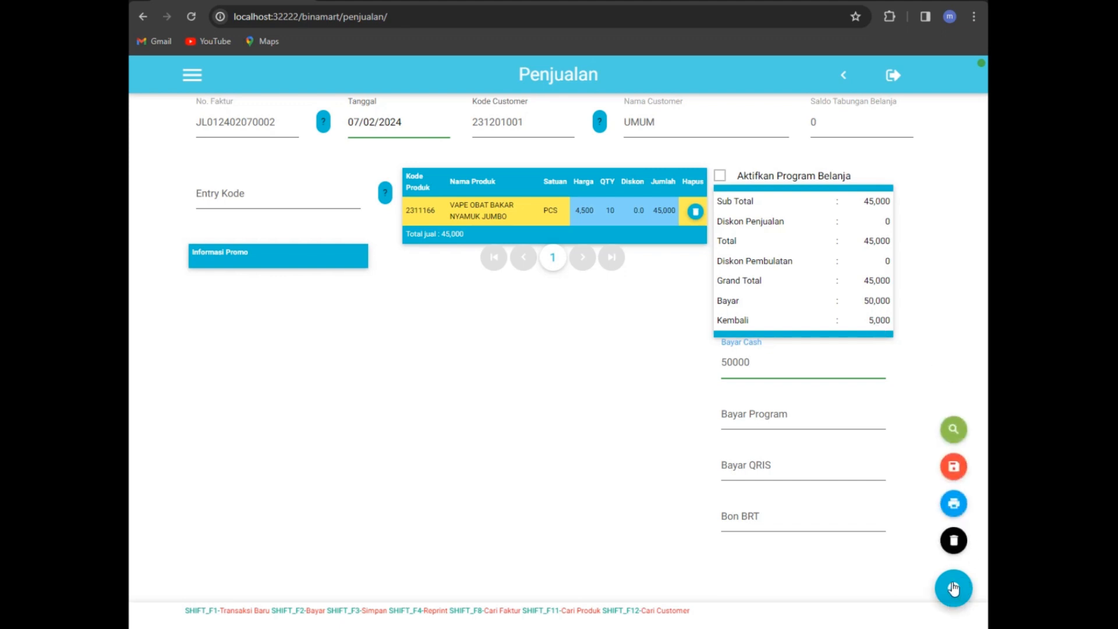
# Step: Save the 45,000 sale, then start a new product in Master > Produk
pyautogui.click(954, 468)
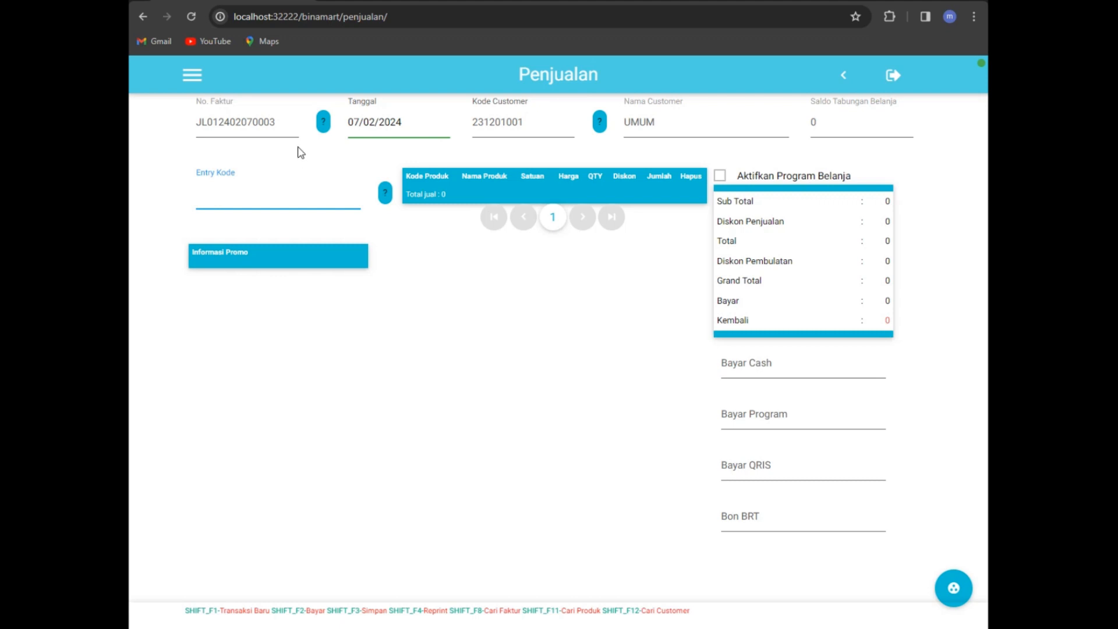
pyautogui.click(192, 79)
pyautogui.click(229, 154)
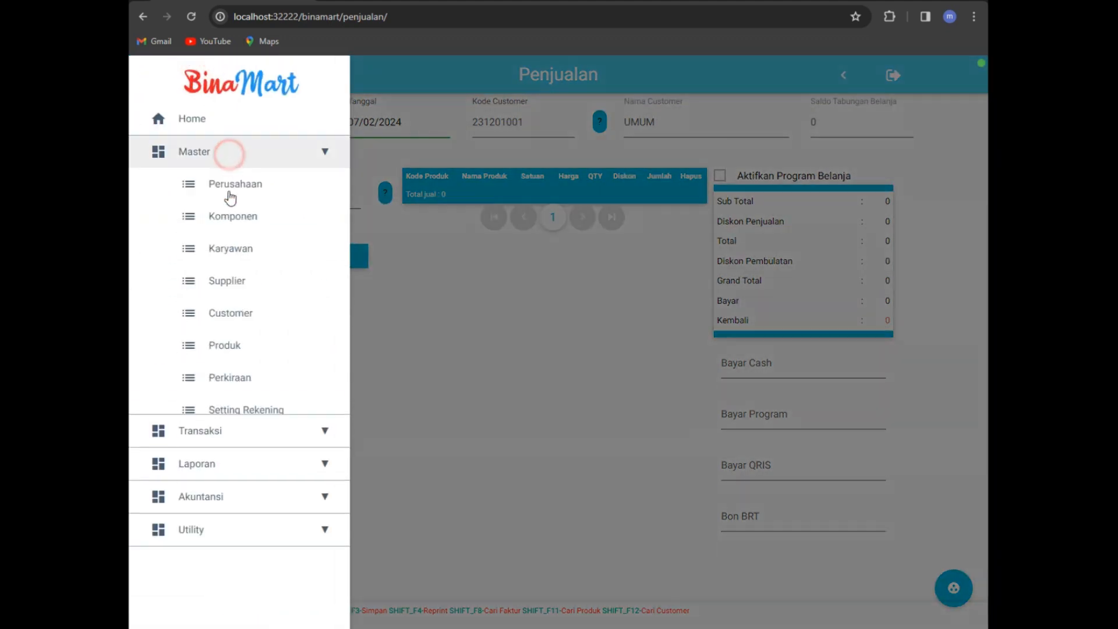
pyautogui.click(214, 344)
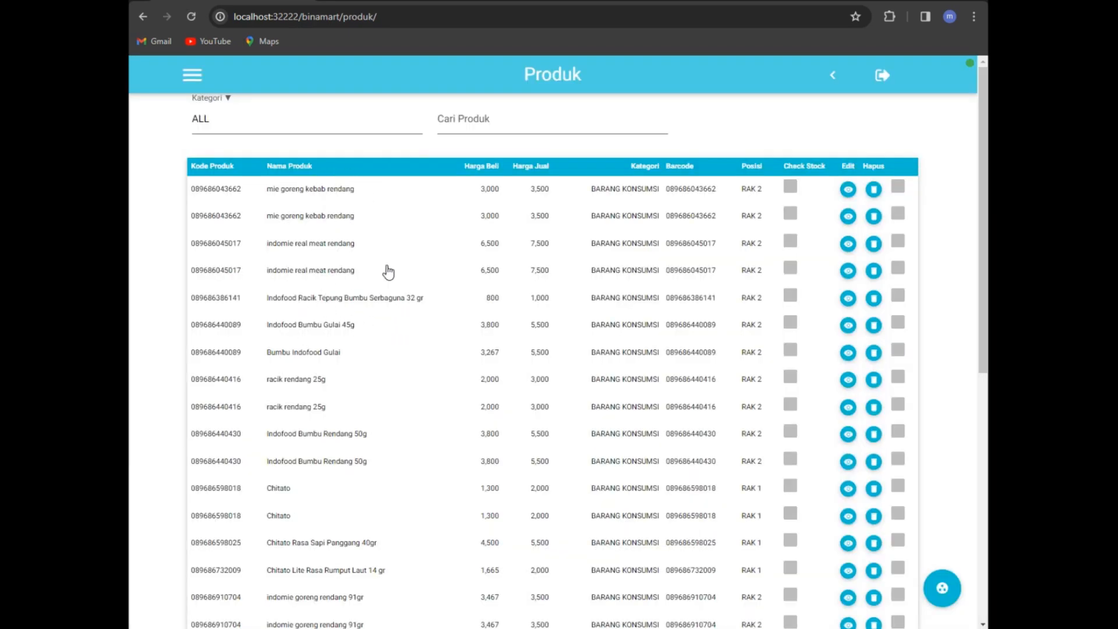
pyautogui.moveTo(938, 582)
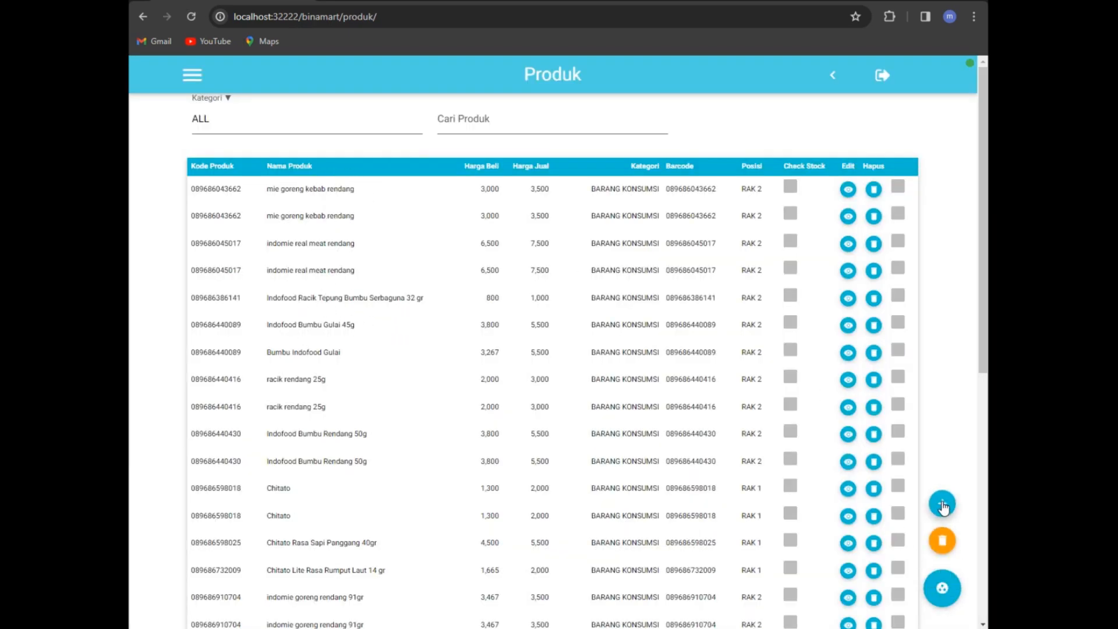
pyautogui.click(942, 505)
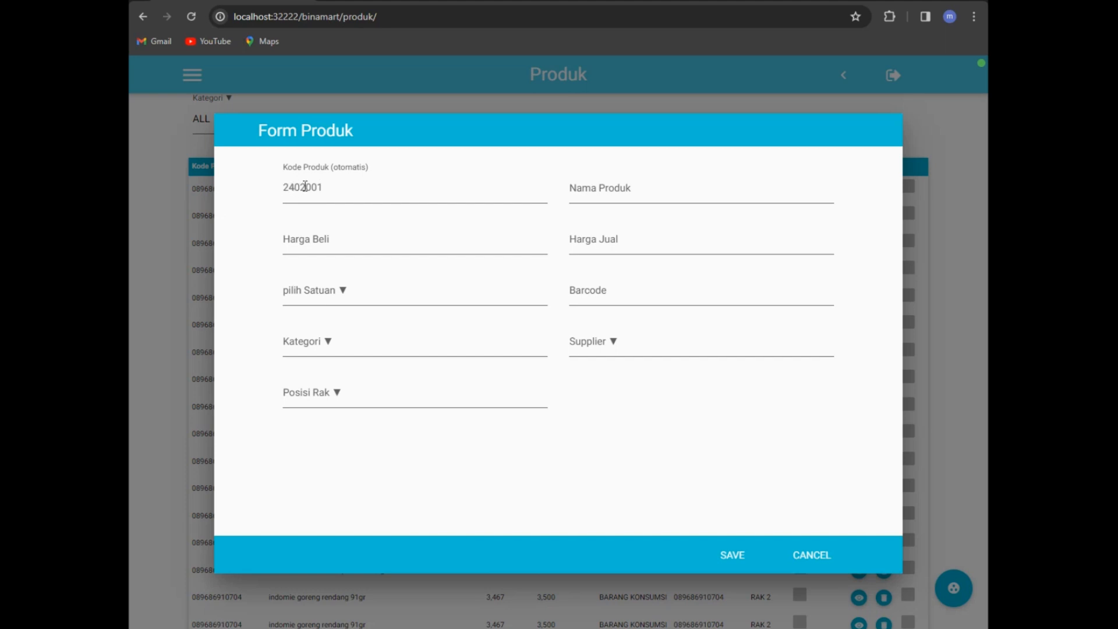
# Step: Name the new product Bakmi Goreng with buy price 2000 and sell price 3000
pyautogui.click(280, 186)
pyautogui.click(595, 187)
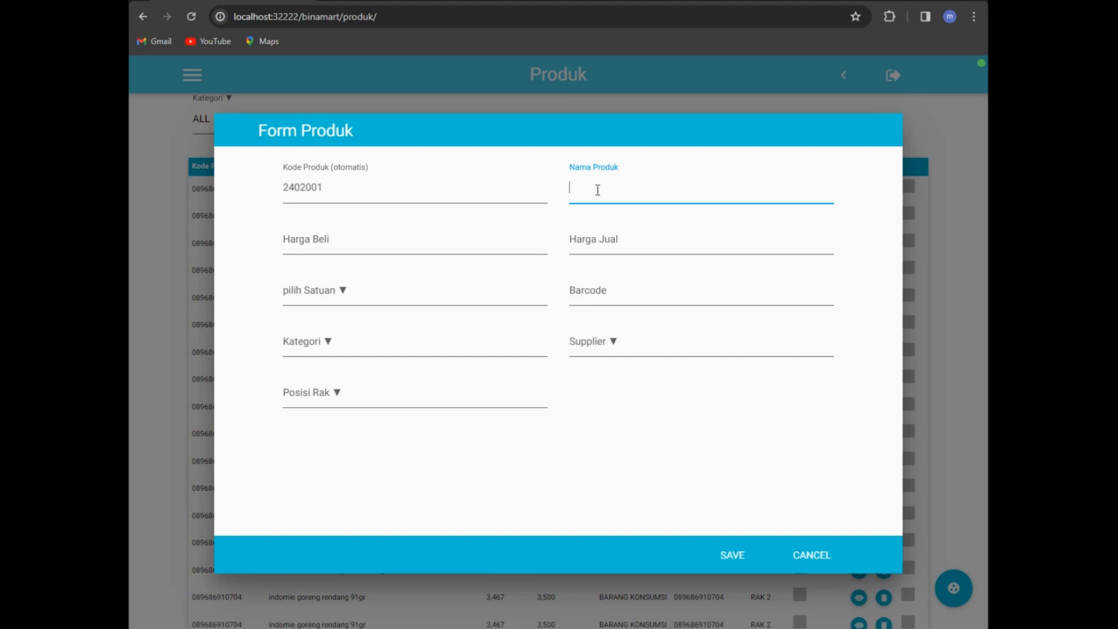
pyautogui.write('Bakmi Goreng')
pyautogui.click(322, 241)
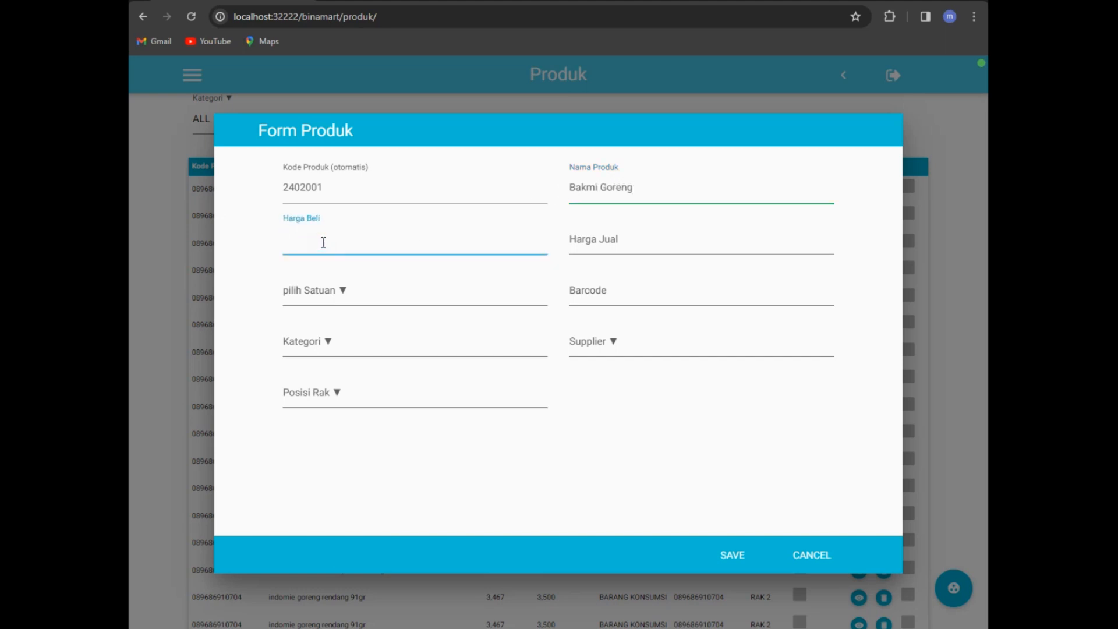
pyautogui.write('2000')
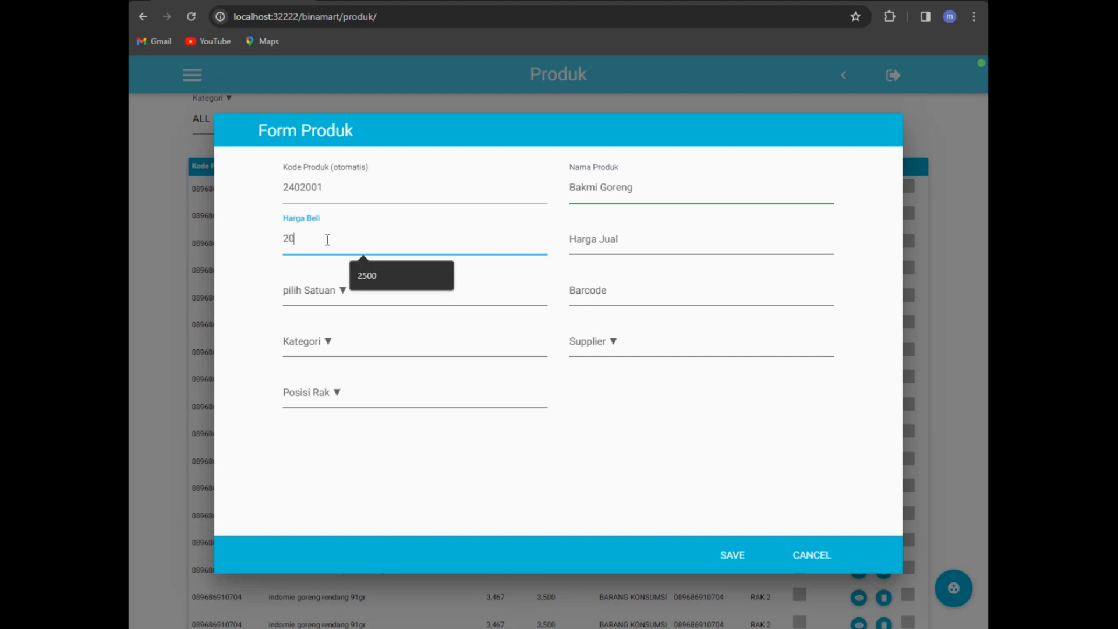
pyautogui.click(649, 240)
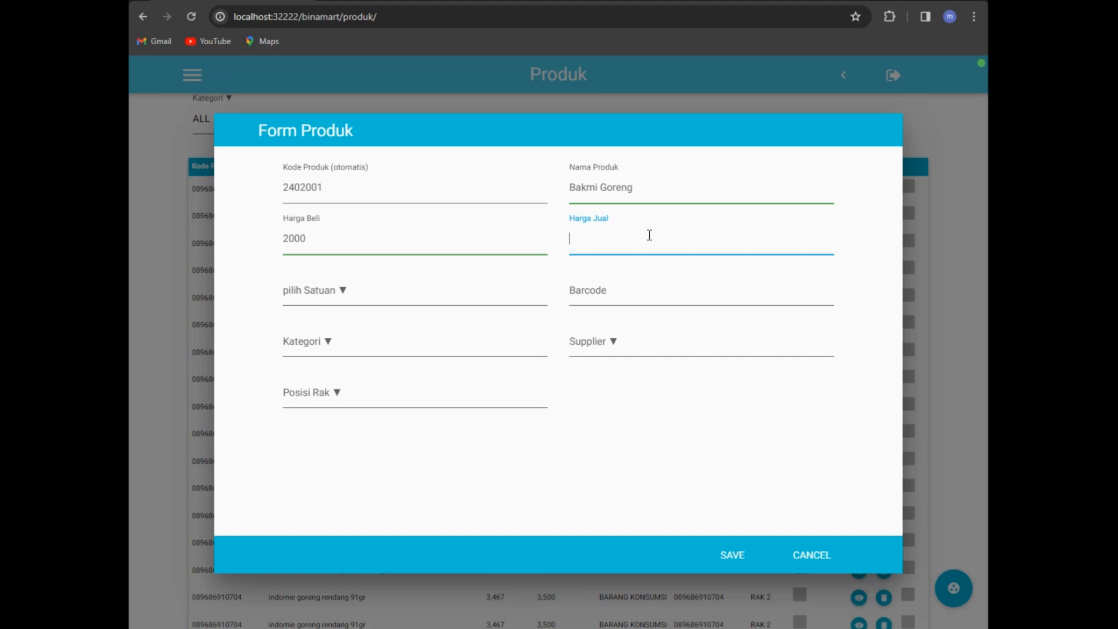
pyautogui.write('3000')
# Step: Set the product's unit to PCS and category to 001-BARANG KONSUMSI
pyautogui.click(326, 294)
pyautogui.click(321, 315)
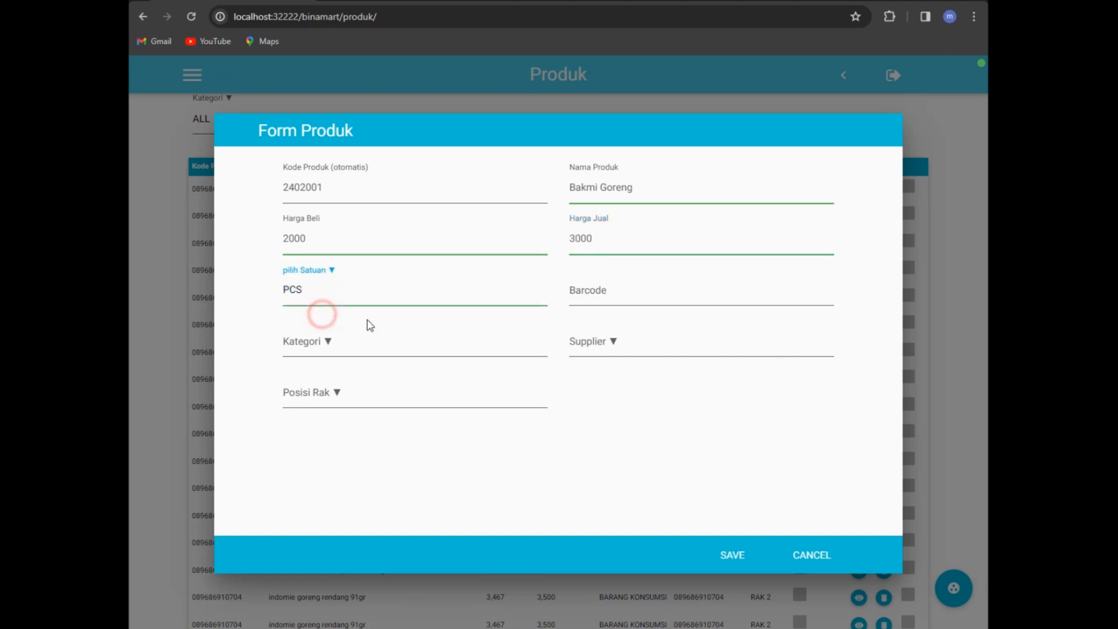
pyautogui.click(613, 286)
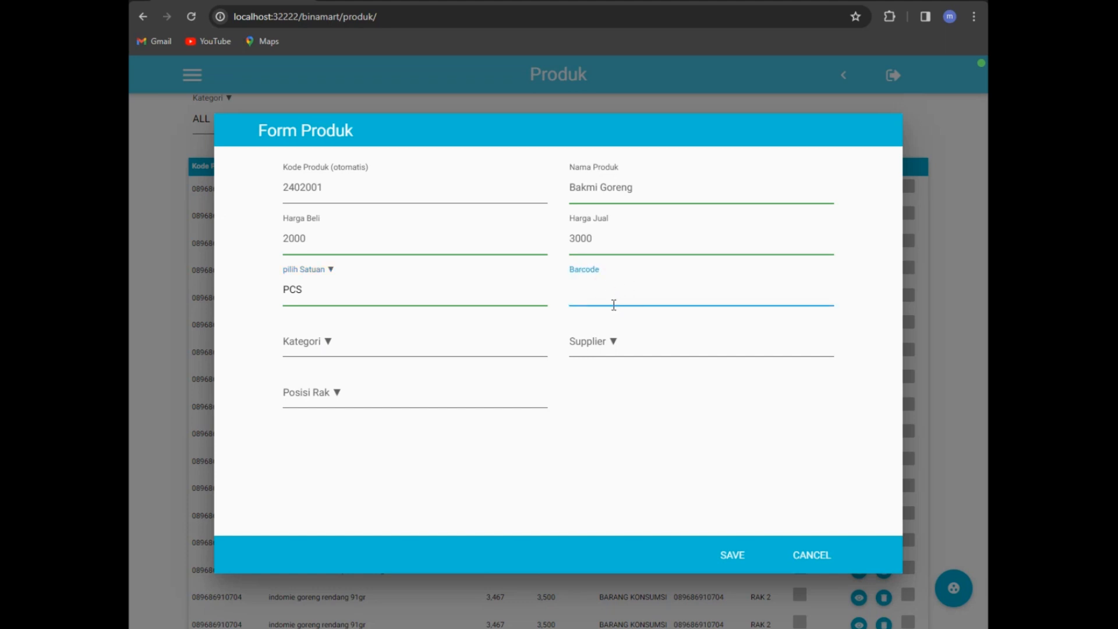
pyautogui.click(326, 341)
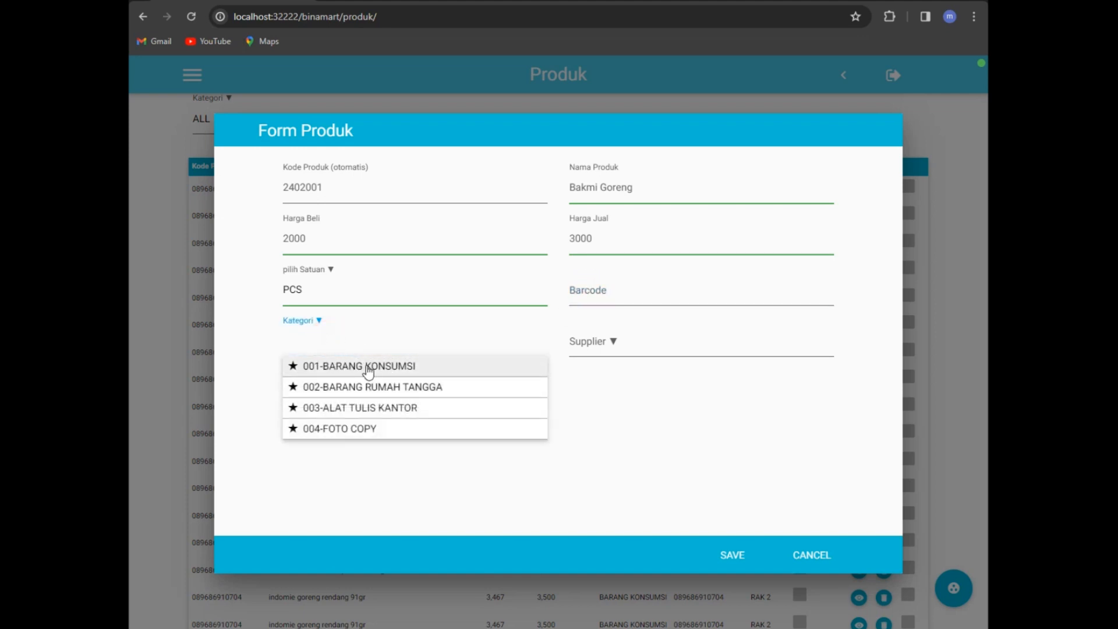
pyautogui.click(368, 367)
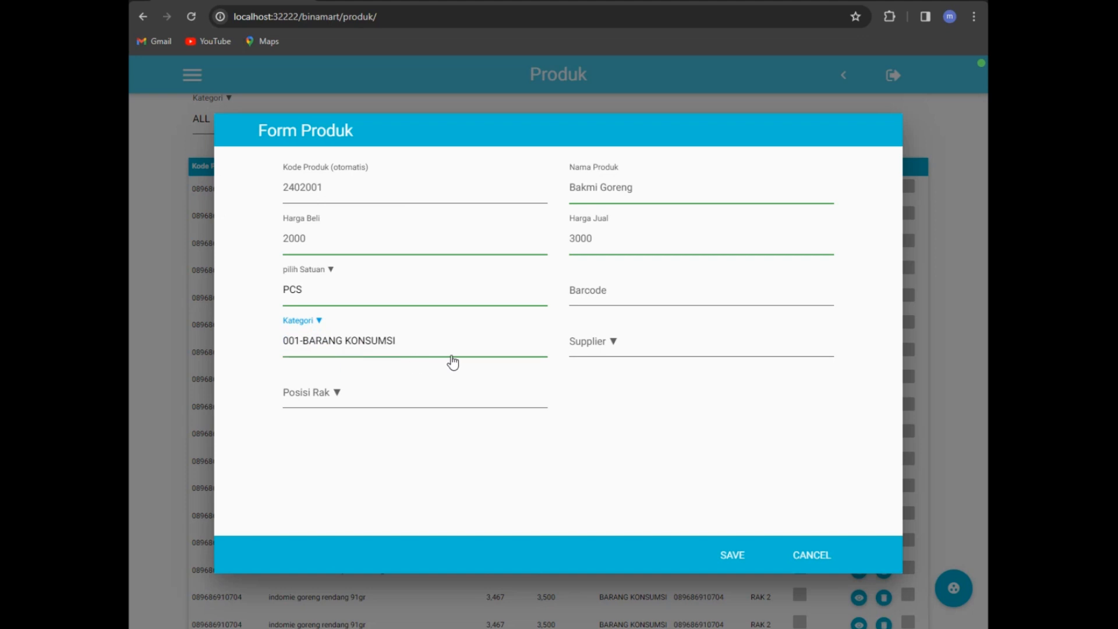
pyautogui.click(388, 343)
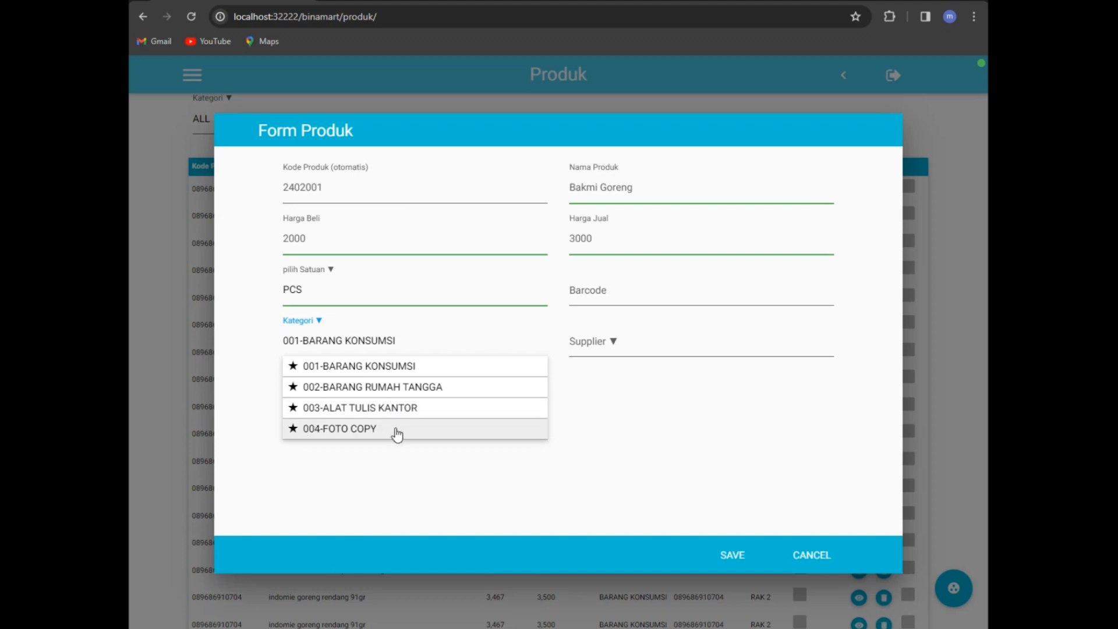
pyautogui.click(658, 422)
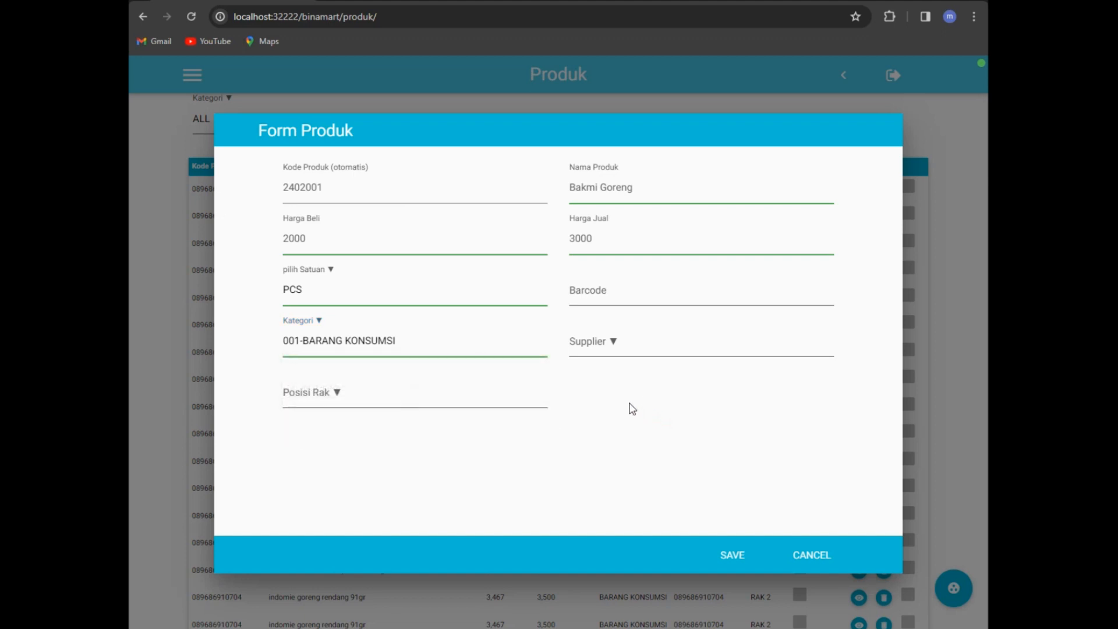
pyautogui.click(276, 450)
# Step: Put the product on shelf RAK 2 and choose its supplier
pyautogui.click(338, 395)
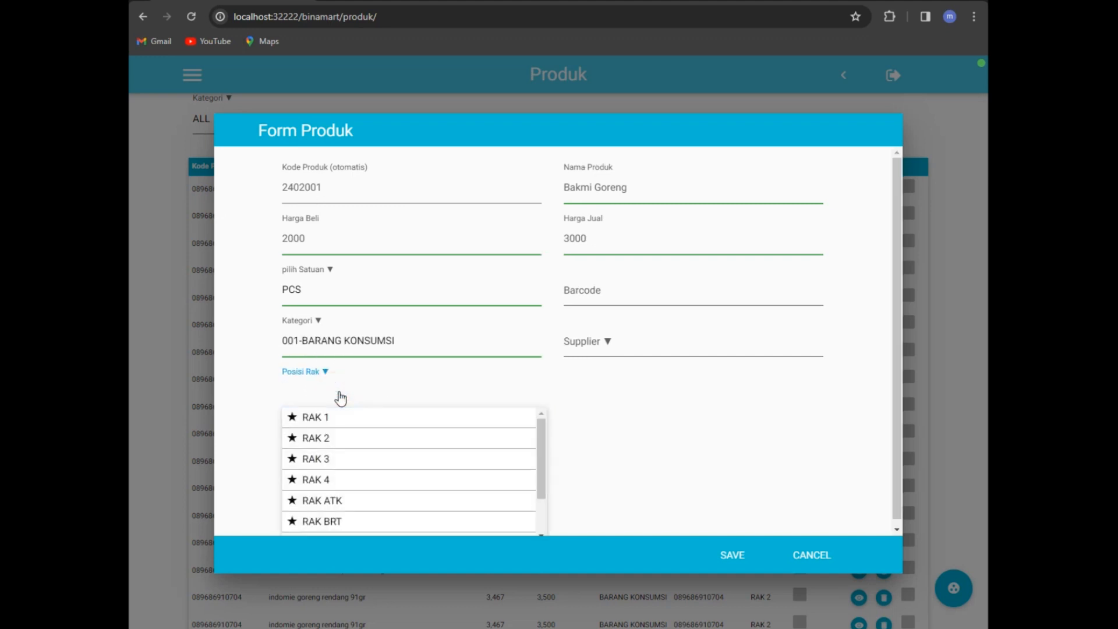
pyautogui.scroll(-1, 369, 460)
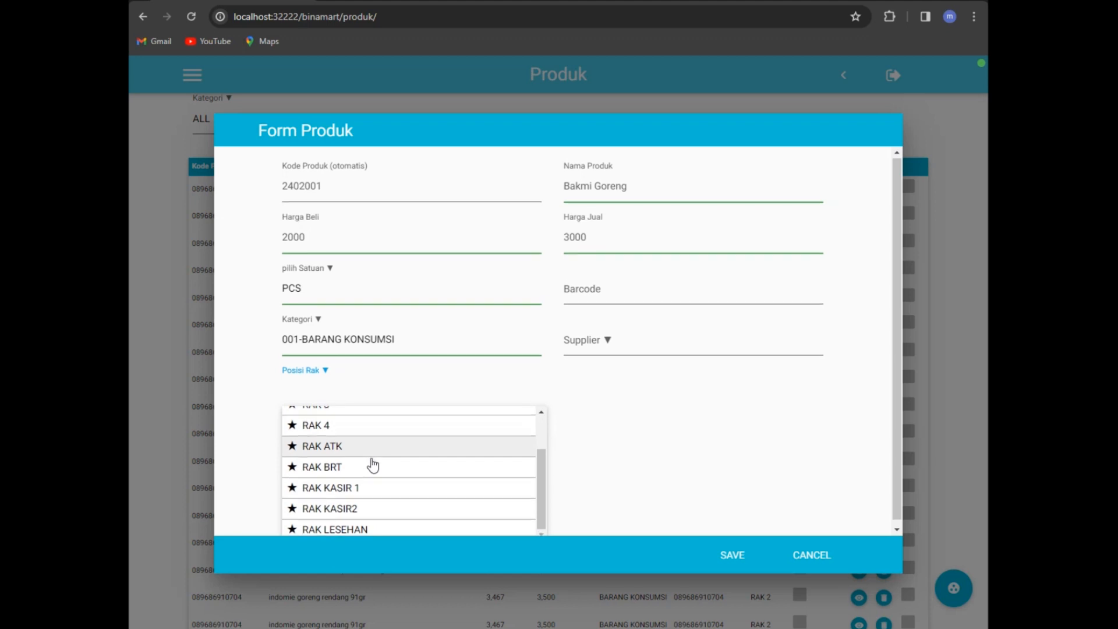
pyautogui.scroll(1, 369, 450)
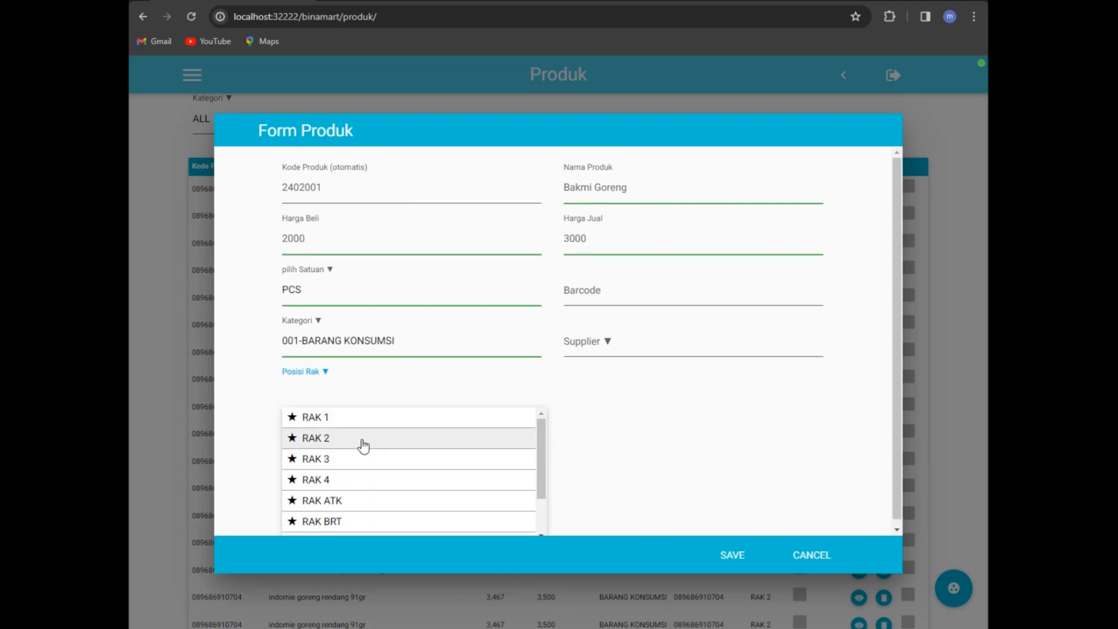
pyautogui.click(329, 437)
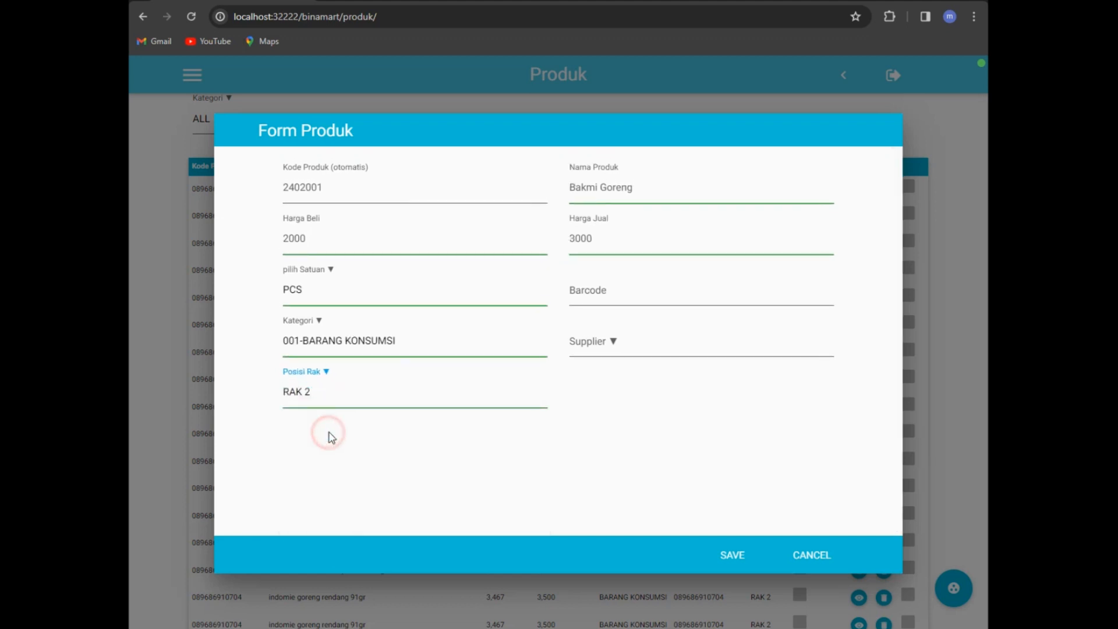
pyautogui.click(600, 348)
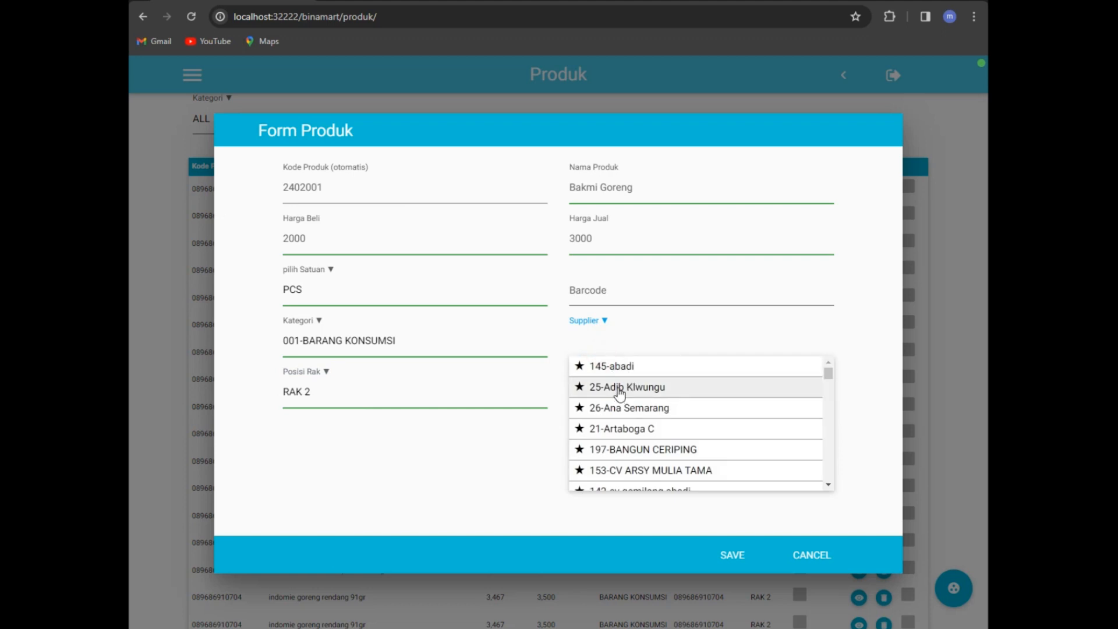
pyautogui.click(619, 388)
# Step: Save Bakmi Goreng, then toggle Check Stock on and back off for mie goreng kebab rendang
pyautogui.click(743, 557)
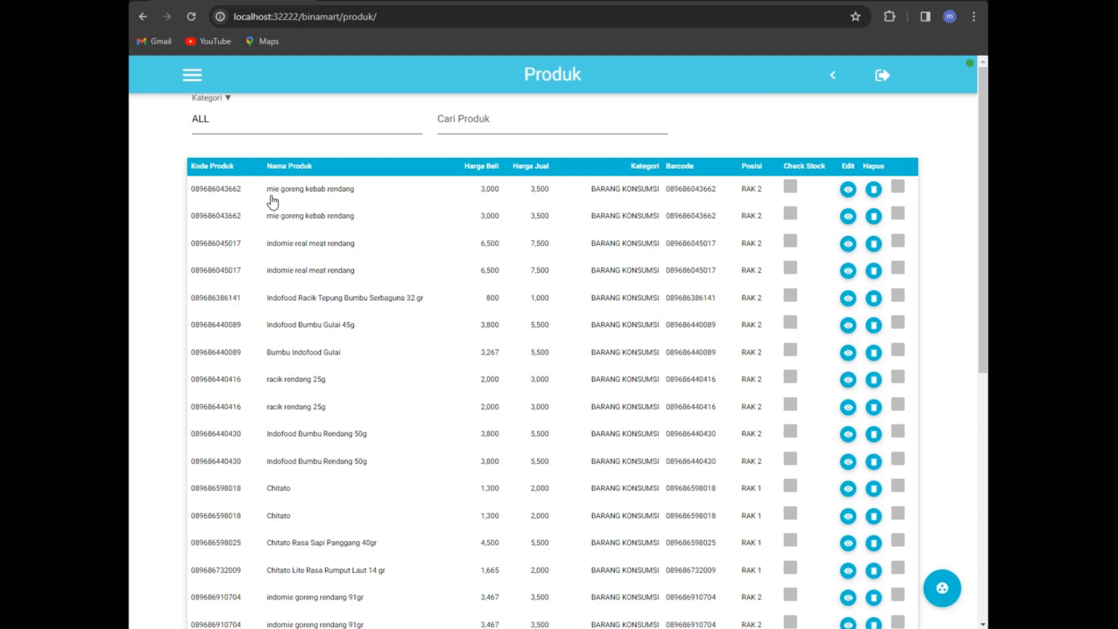
pyautogui.click(791, 189)
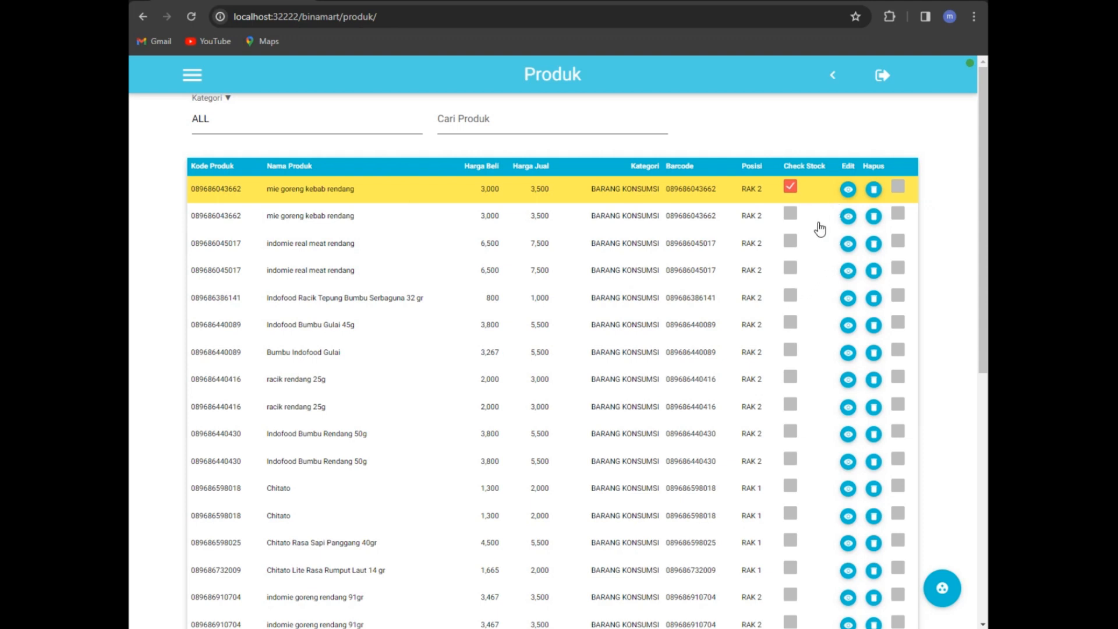
pyautogui.click(790, 187)
# Step: View the Karyawan employee list, open and cancel the add-employee form, then go back
pyautogui.click(833, 74)
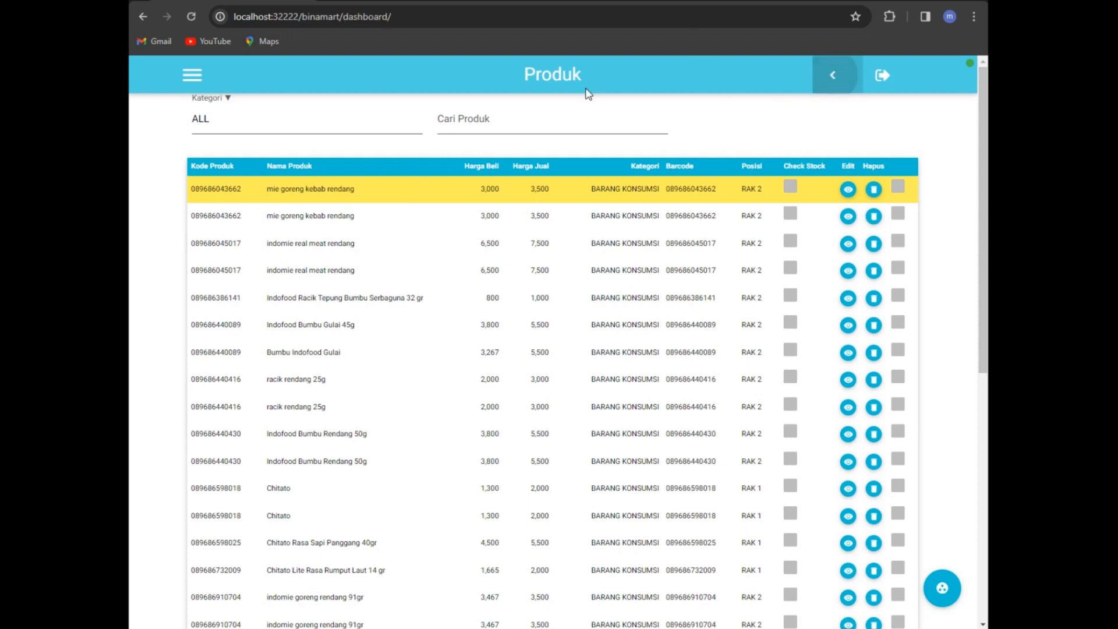
pyautogui.click(236, 158)
pyautogui.click(246, 253)
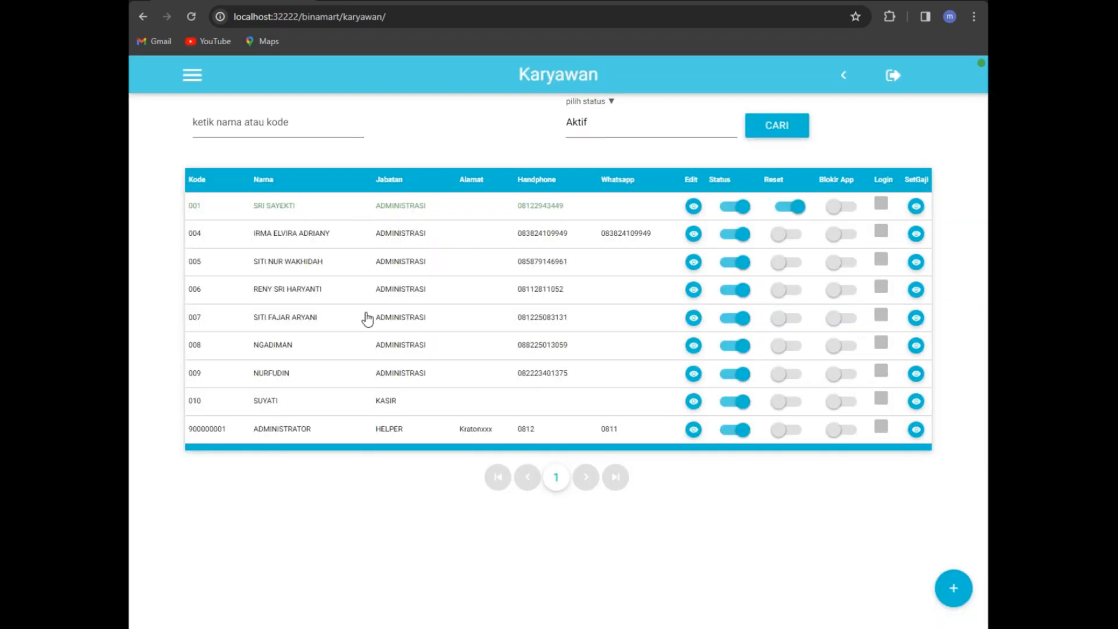
pyautogui.click(953, 587)
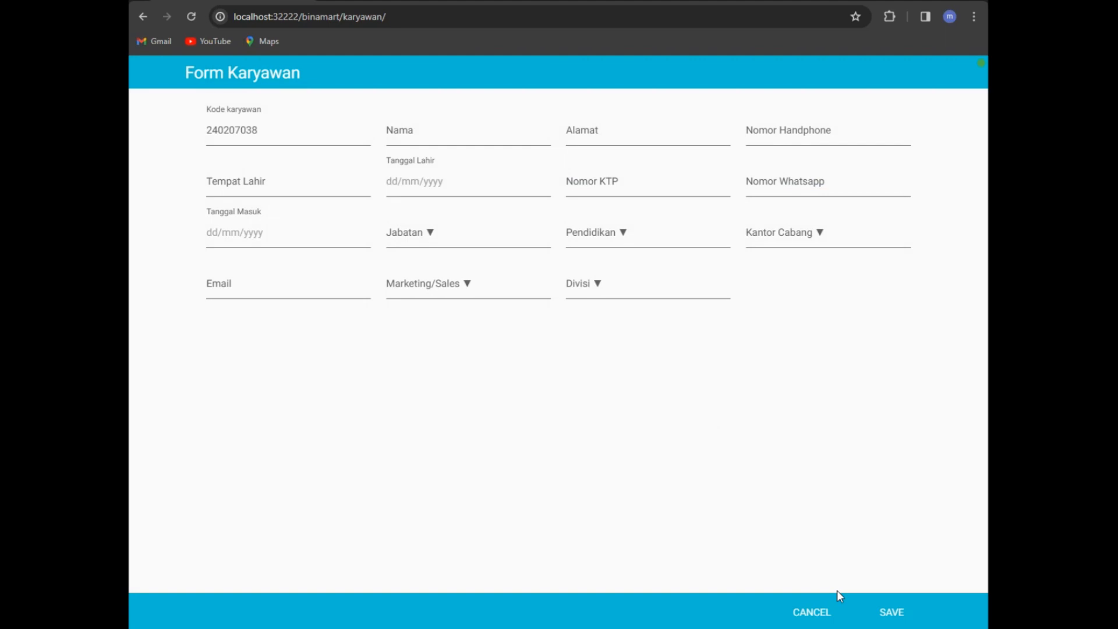
pyautogui.click(809, 613)
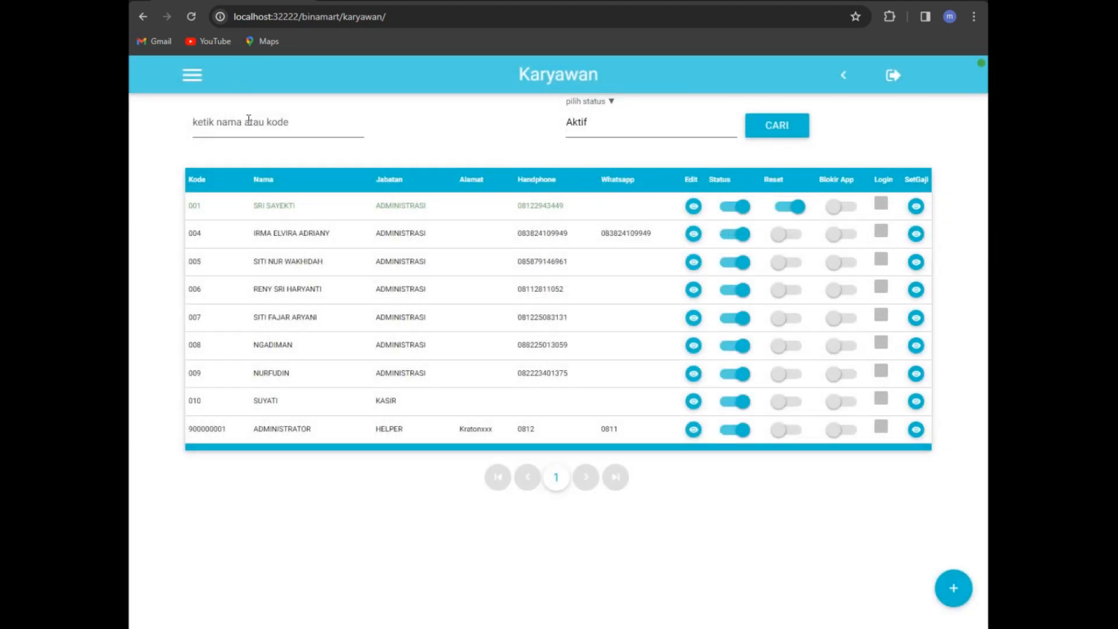
pyautogui.click(842, 76)
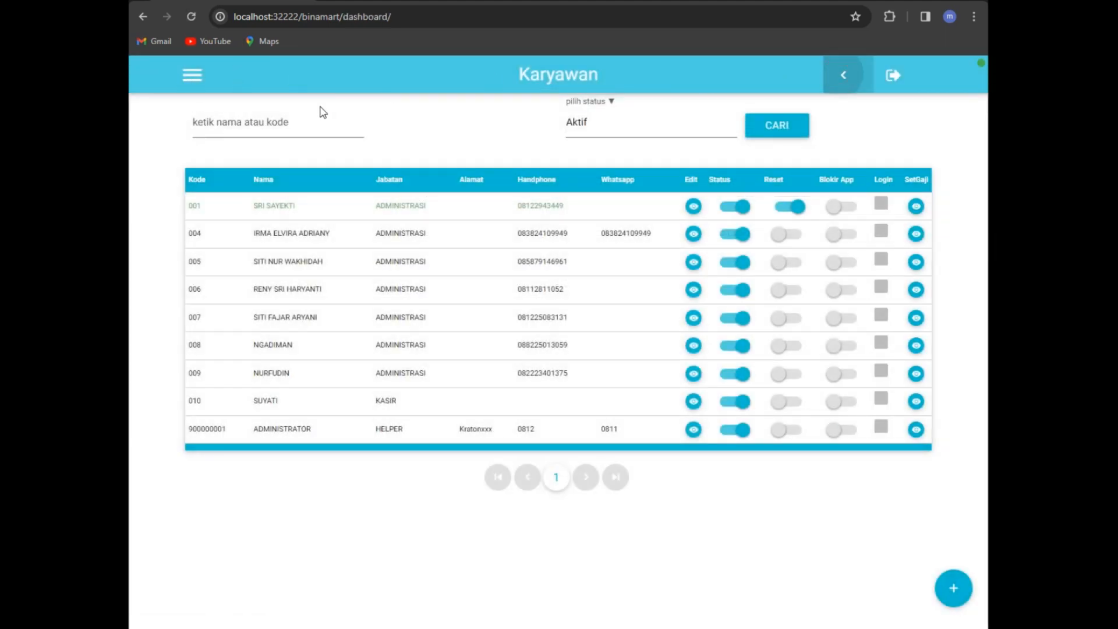
# Step: Expand the Utility, Akuntansi, Transaksi and Master menu sections, then open the Komponen page
pyautogui.click(211, 288)
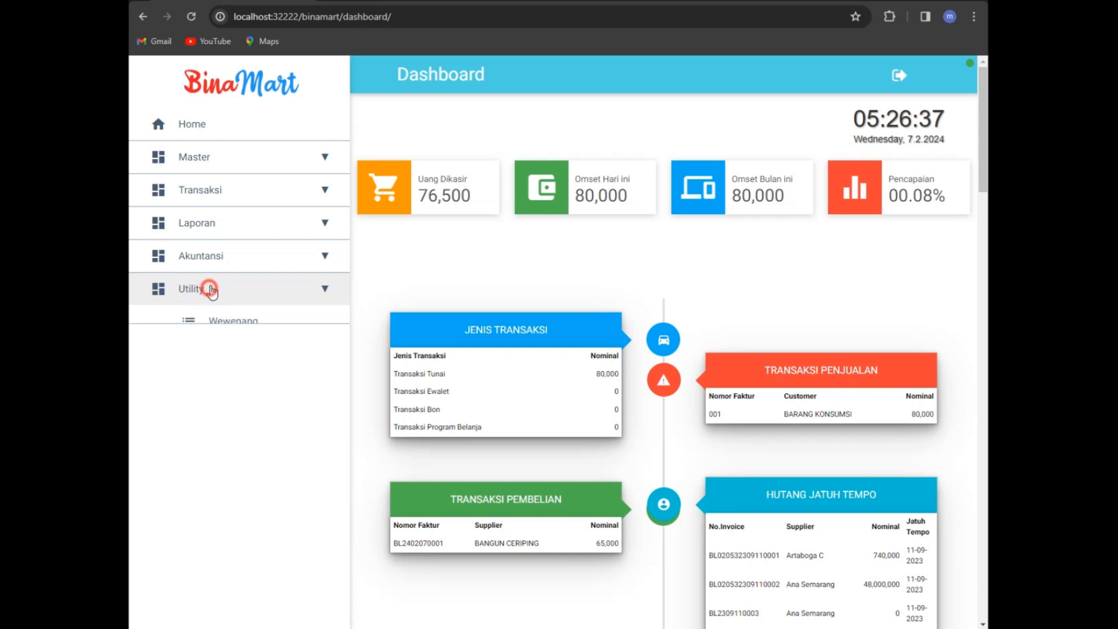
pyautogui.click(226, 259)
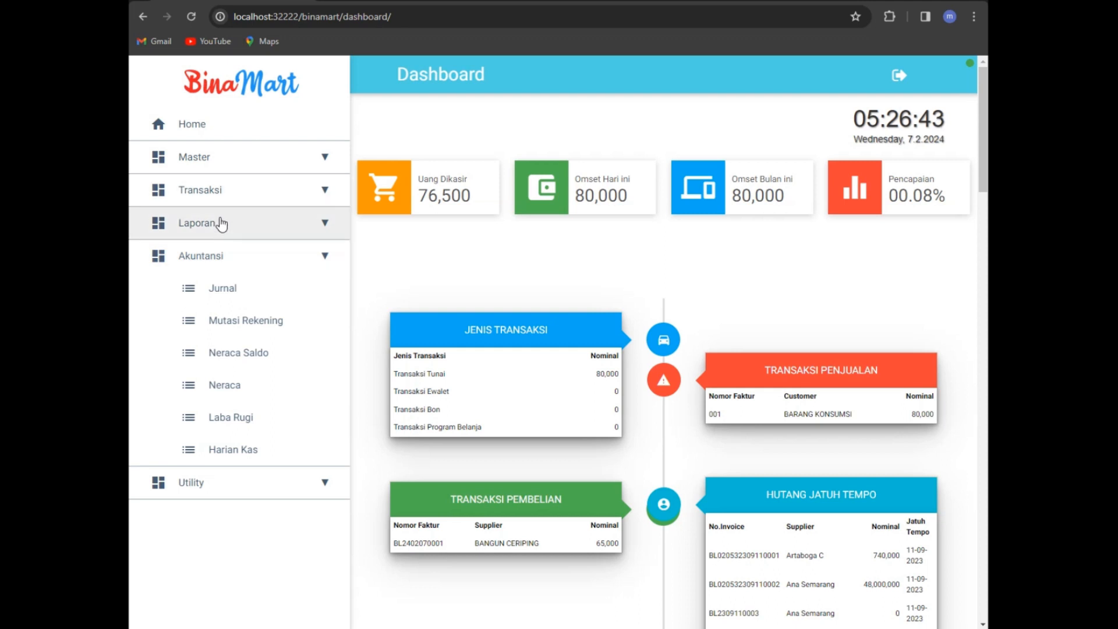
pyautogui.click(242, 198)
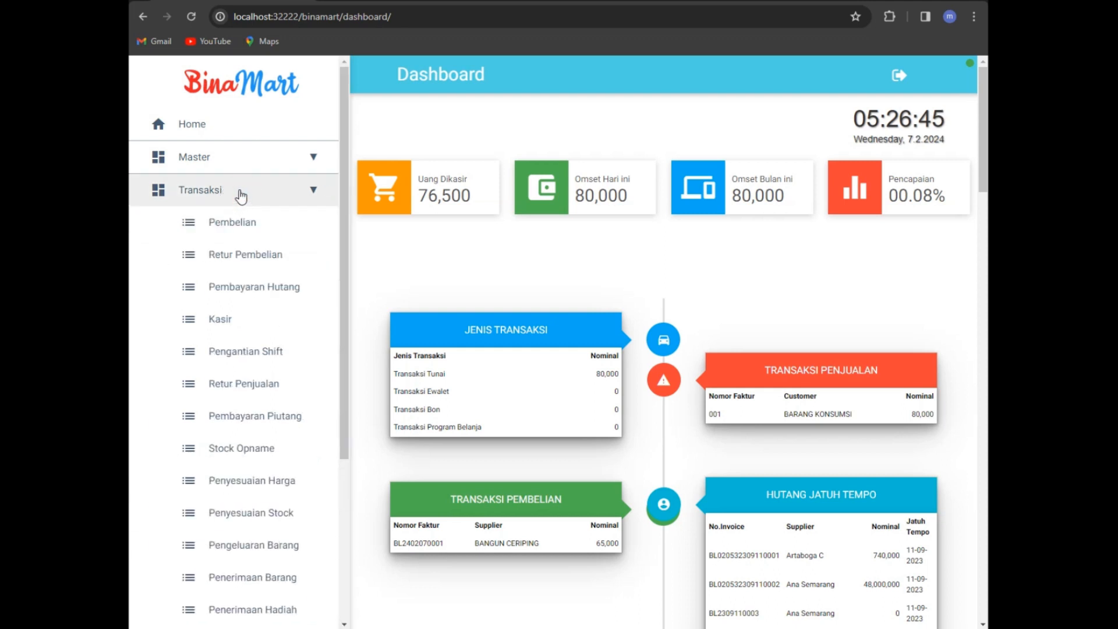
pyautogui.click(212, 162)
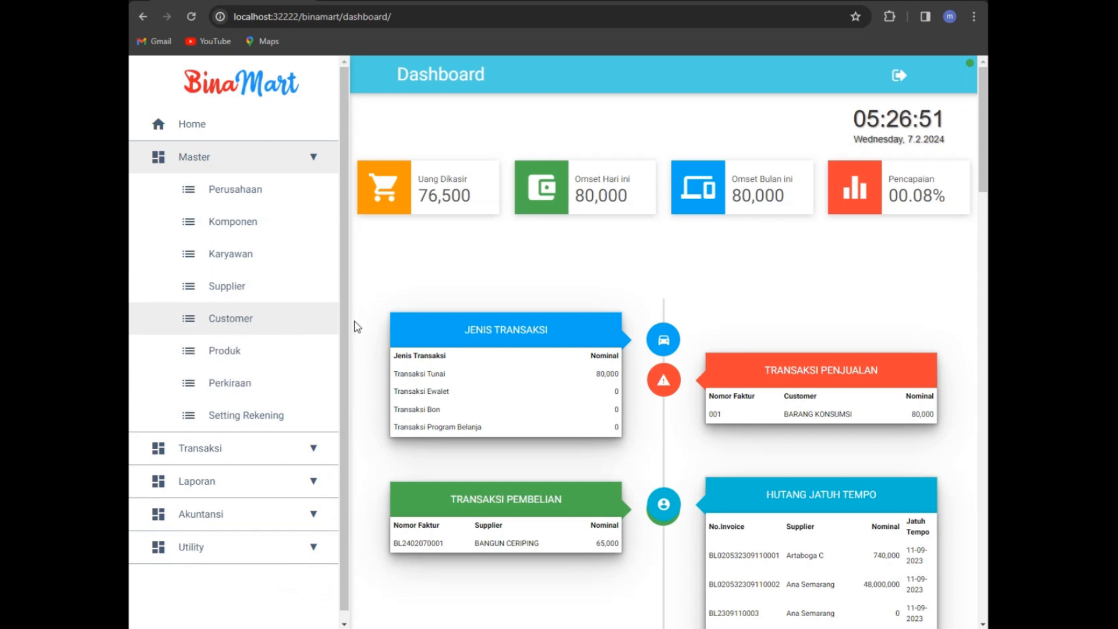
pyautogui.click(241, 219)
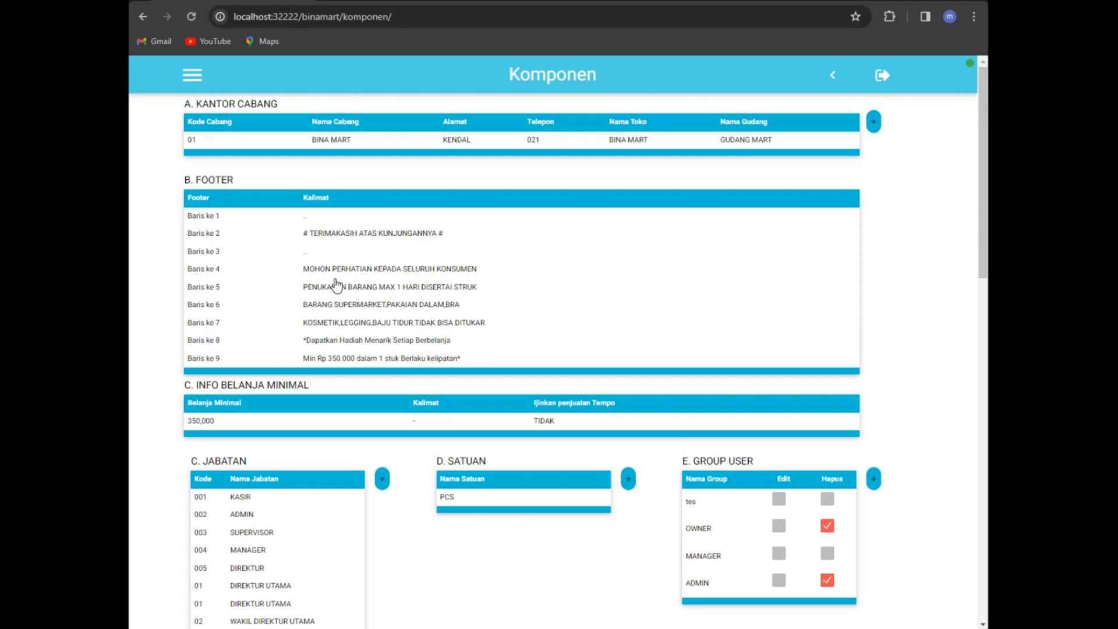
# Step: Scroll down through the Komponen tables to G. RAK, then back to the top
pyautogui.scroll(-3, 379, 320)
pyautogui.scroll(-2, 379, 320)
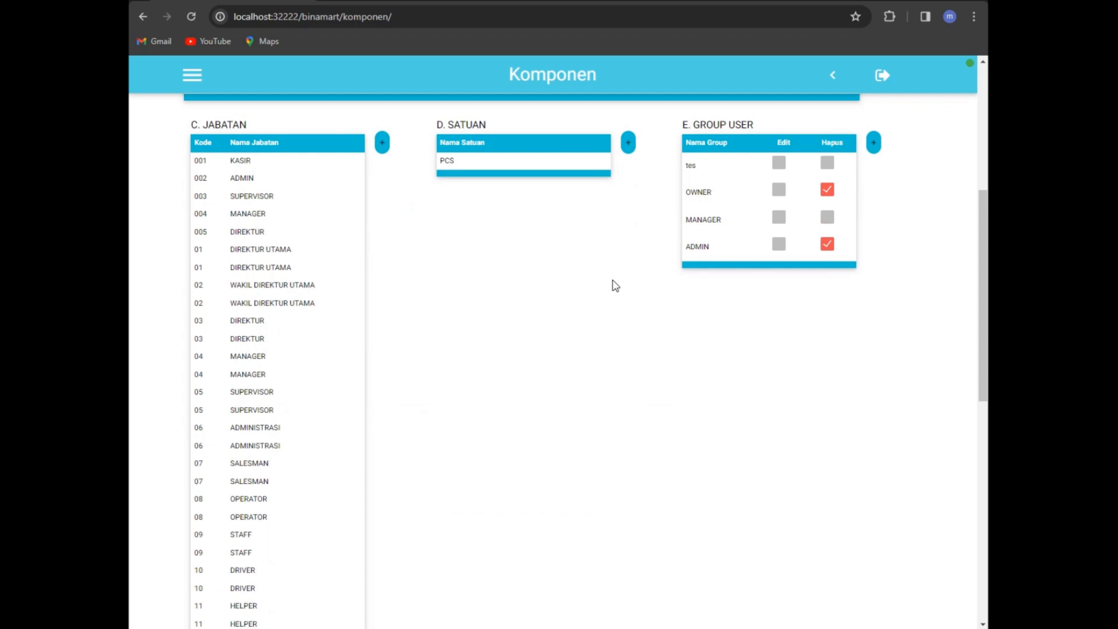
pyautogui.scroll(-5, 314, 355)
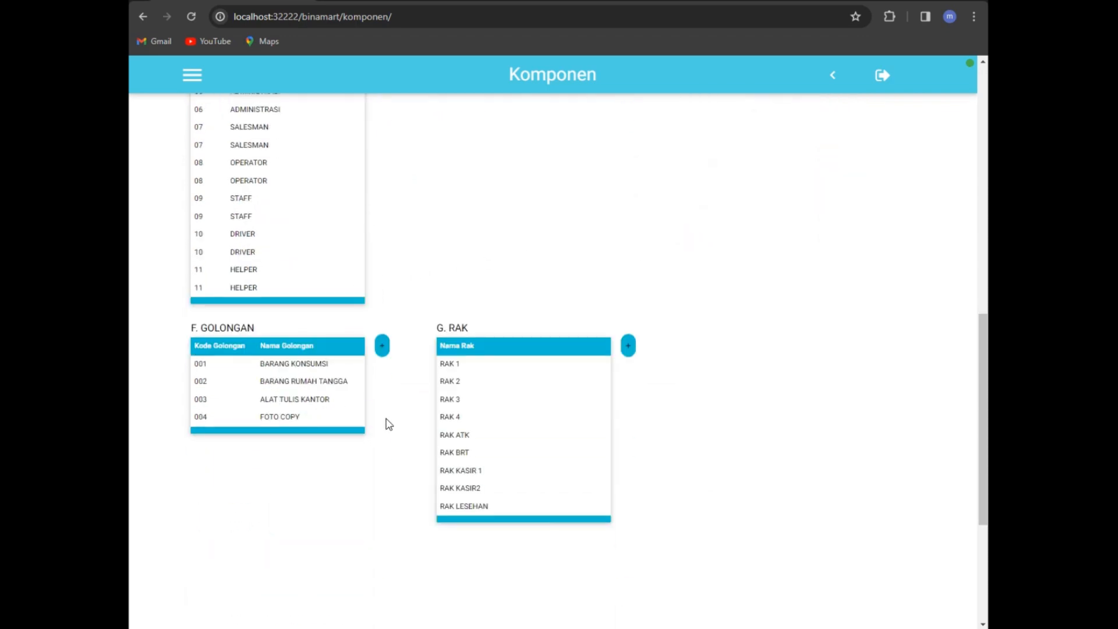
pyautogui.scroll(10, 460, 390)
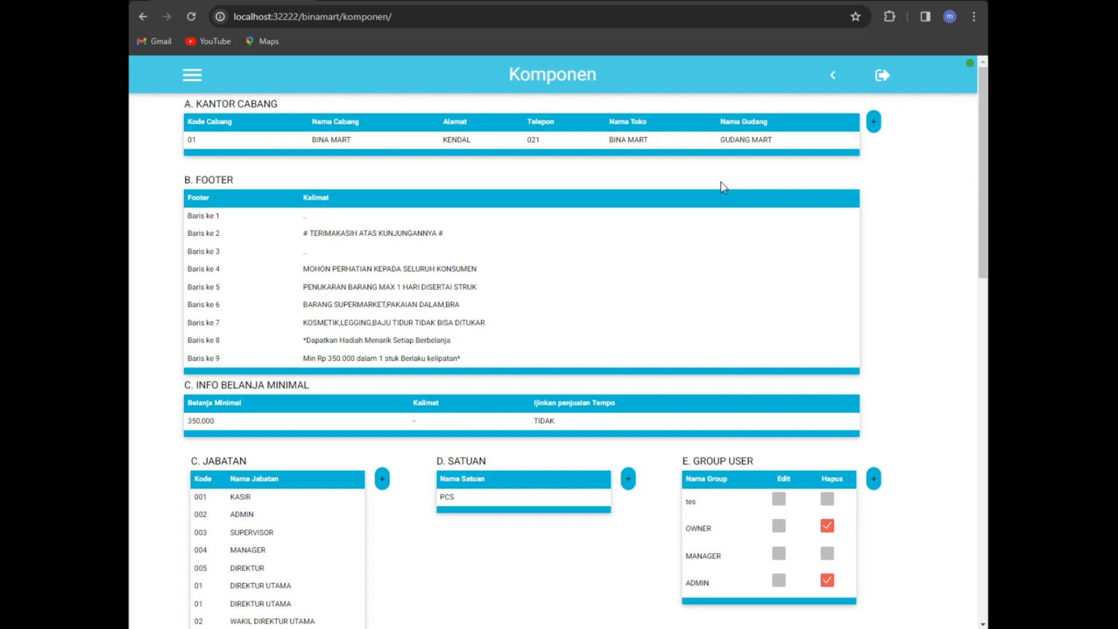
# Step: Open the Pengeluaran Barang page from the Transaksi menu
pyautogui.click(192, 74)
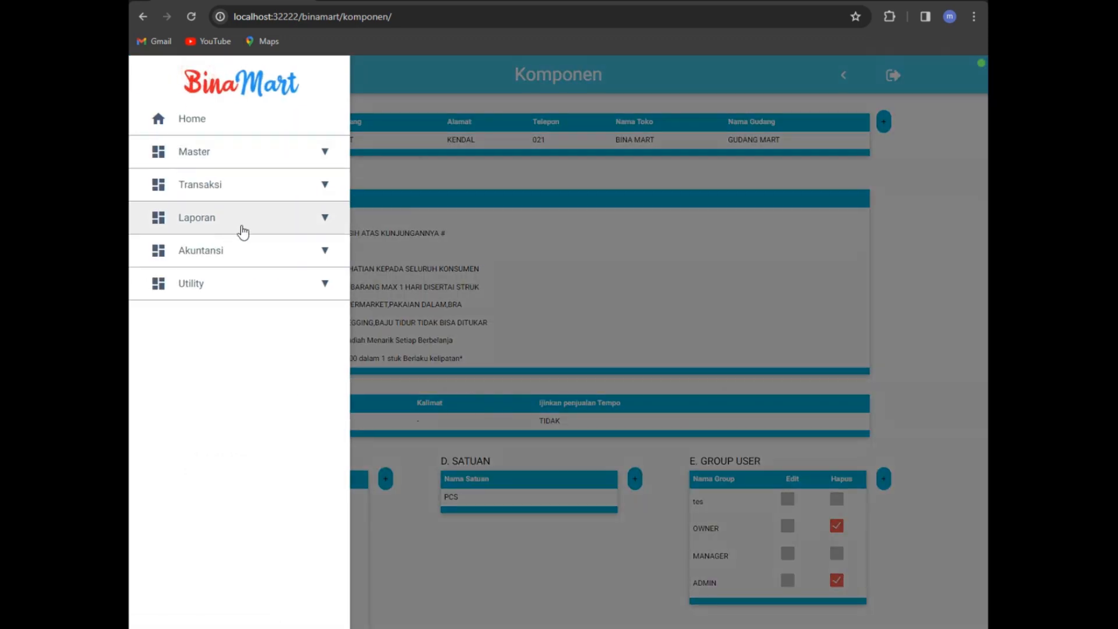
pyautogui.click(239, 180)
pyautogui.scroll(-3, 245, 553)
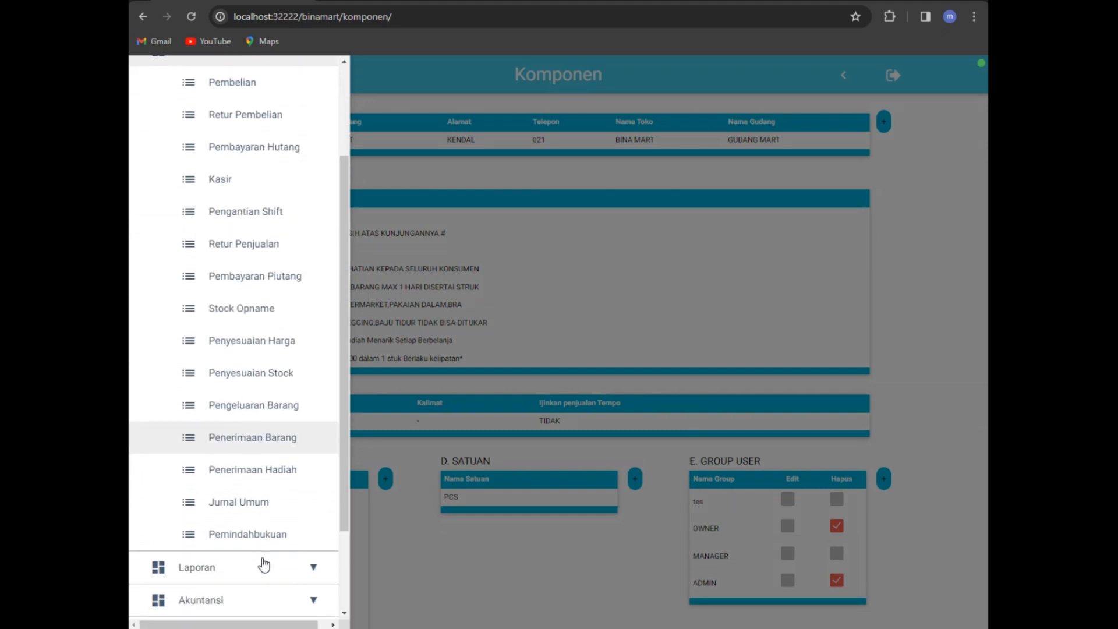
pyautogui.click(294, 406)
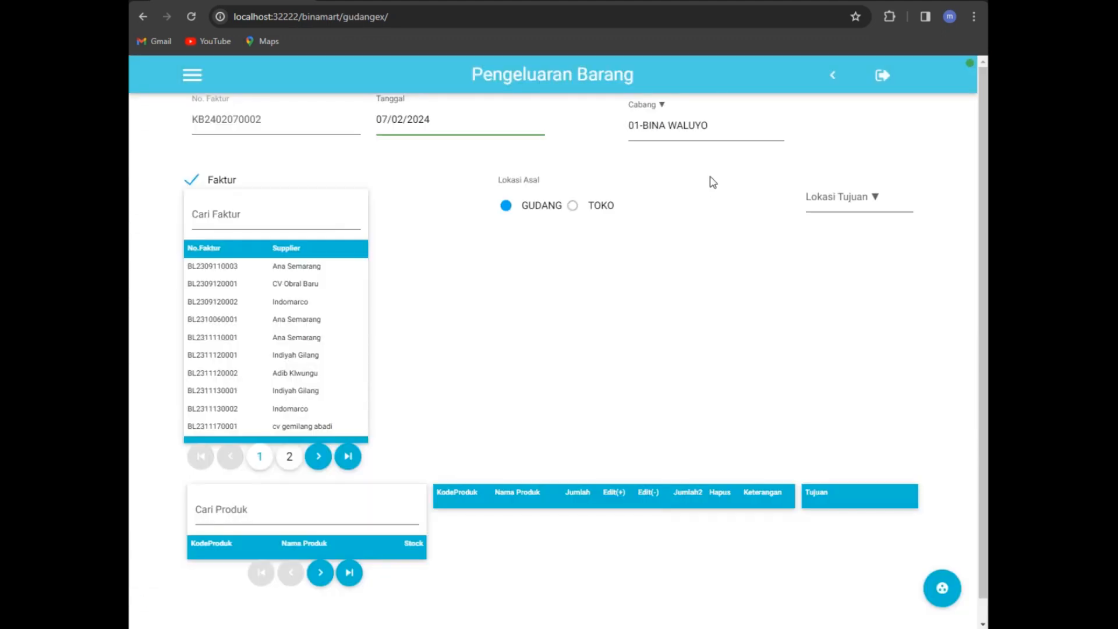
# Step: Set the Lokasi Tujuan to TOKO, then return to the Dashboard
pyautogui.click(866, 201)
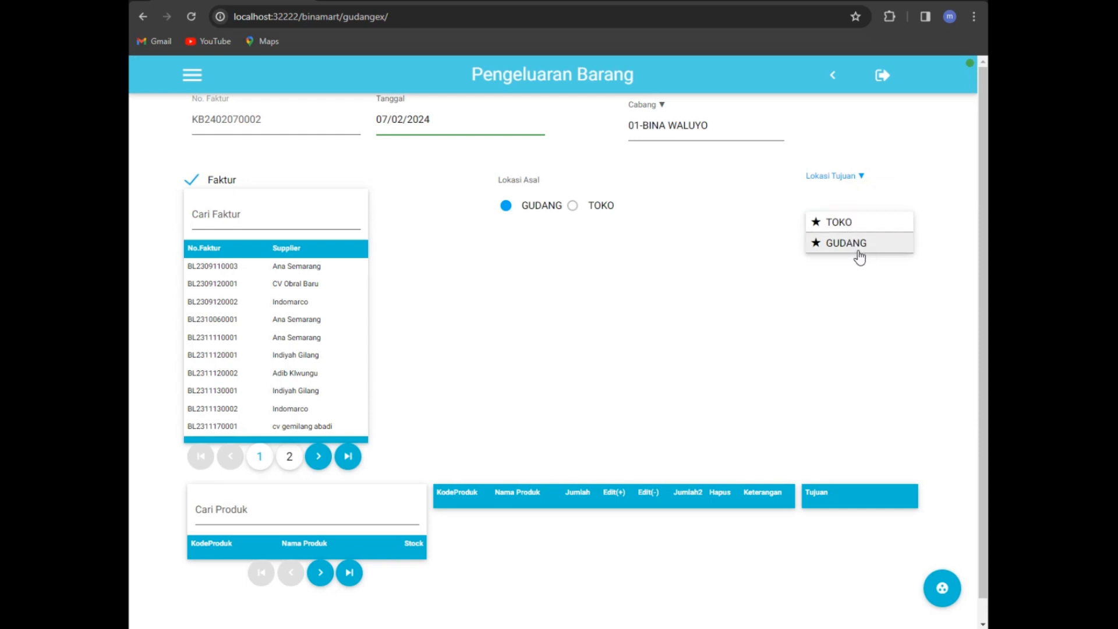
pyautogui.click(874, 223)
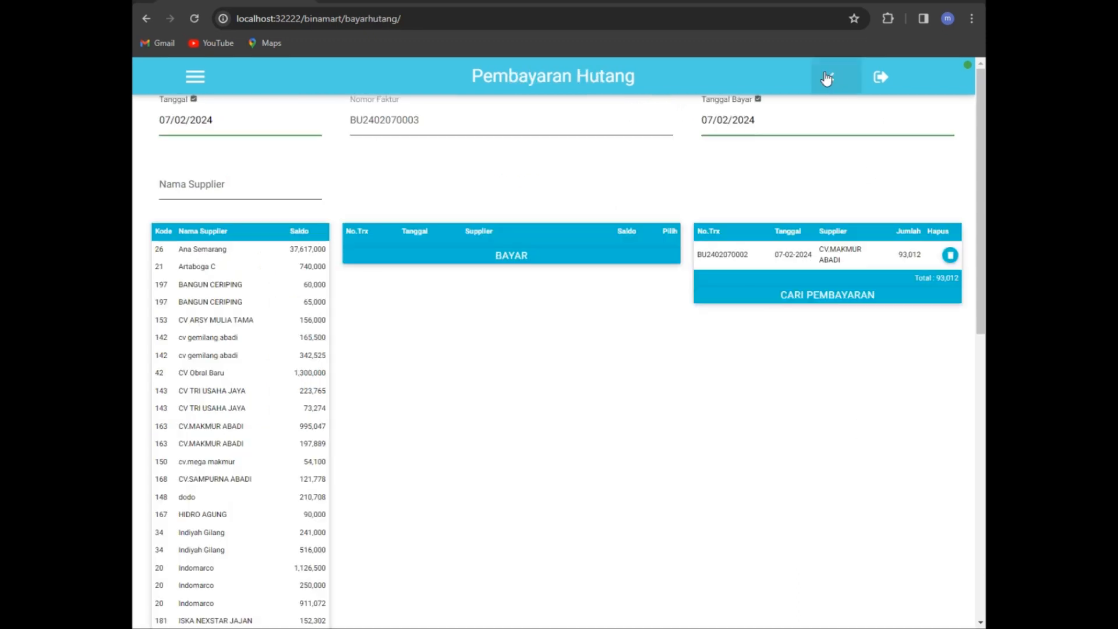
pyautogui.click(830, 79)
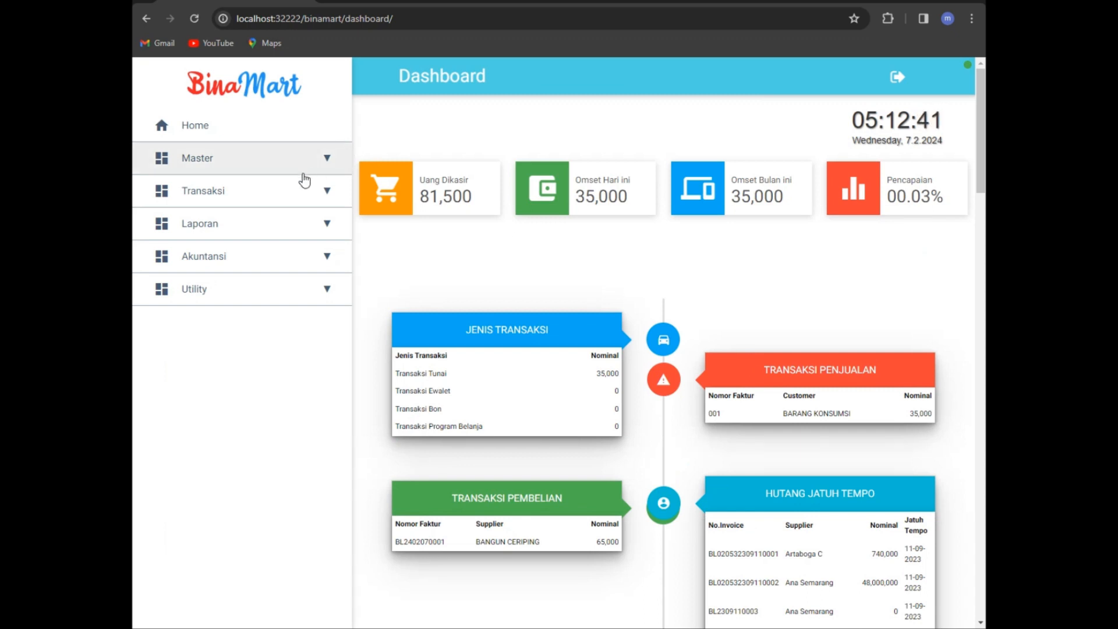
# Step: Open the Pembayaran Hutang page from the Transaksi menu
pyautogui.click(309, 198)
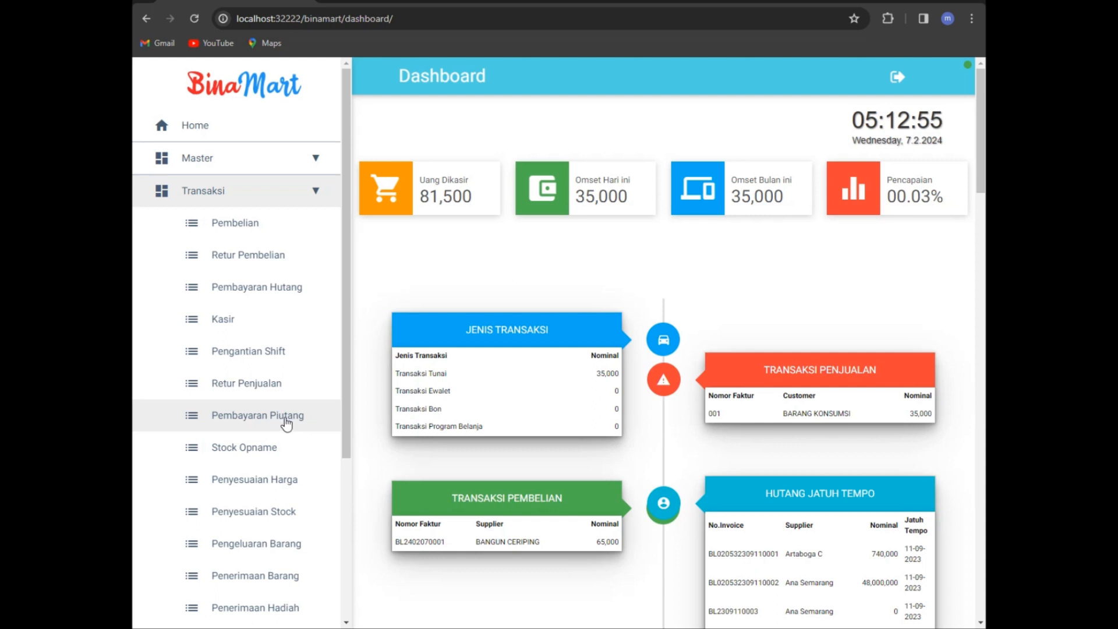
pyautogui.click(276, 289)
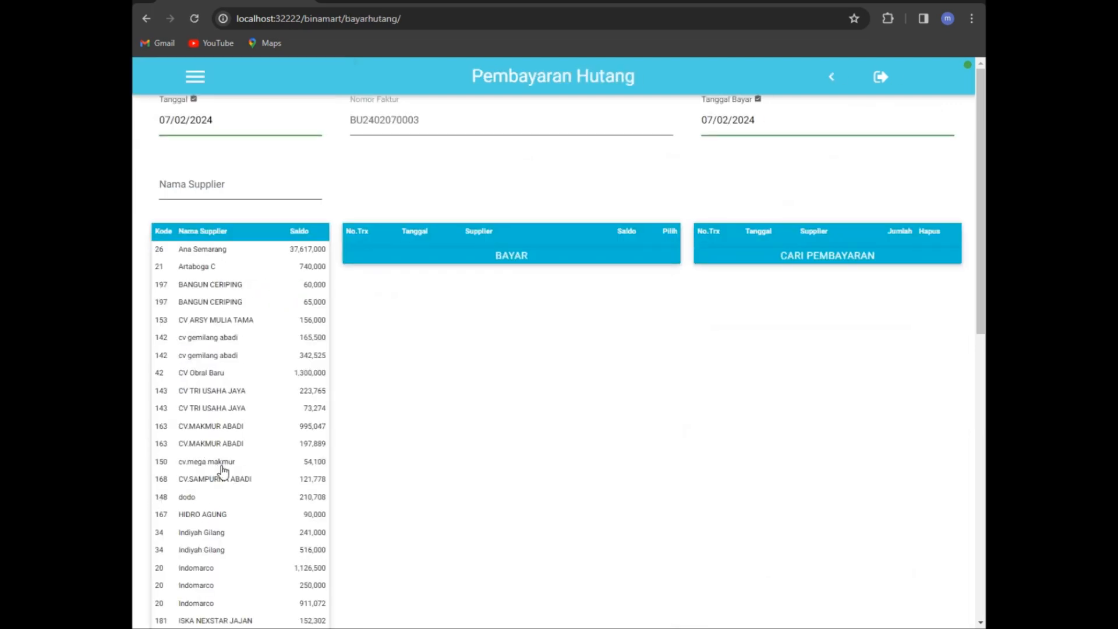
# Step: Select CV.SAMPURNA ABADI's 121,778 unpaid invoice and open its payment form
pyautogui.scroll(-15, 223, 472)
pyautogui.scroll(5, 218, 507)
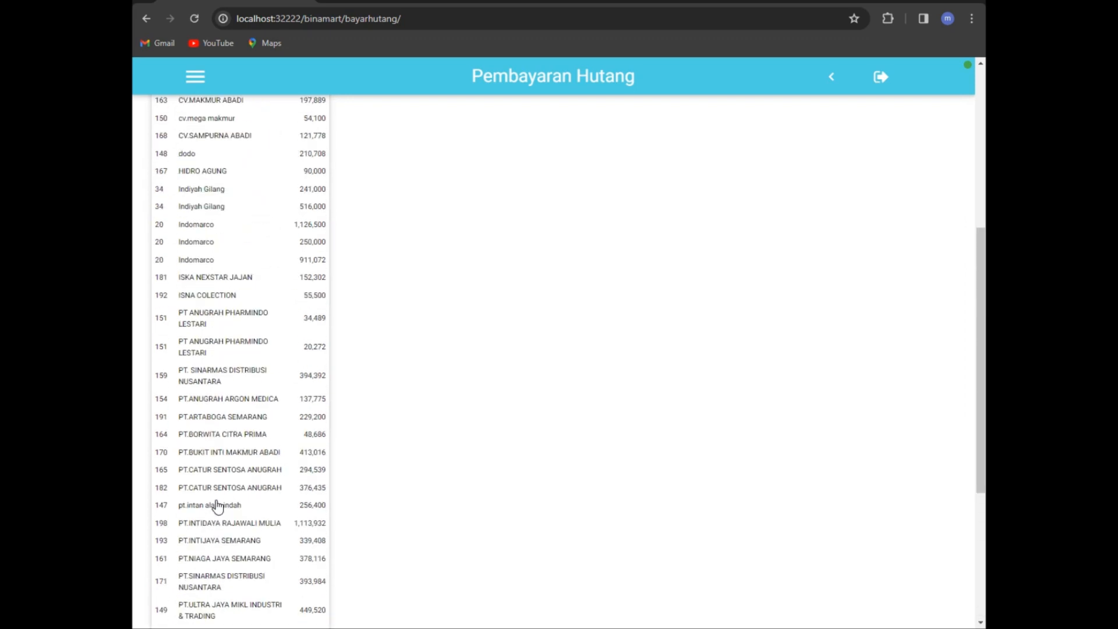
pyautogui.scroll(5, 217, 505)
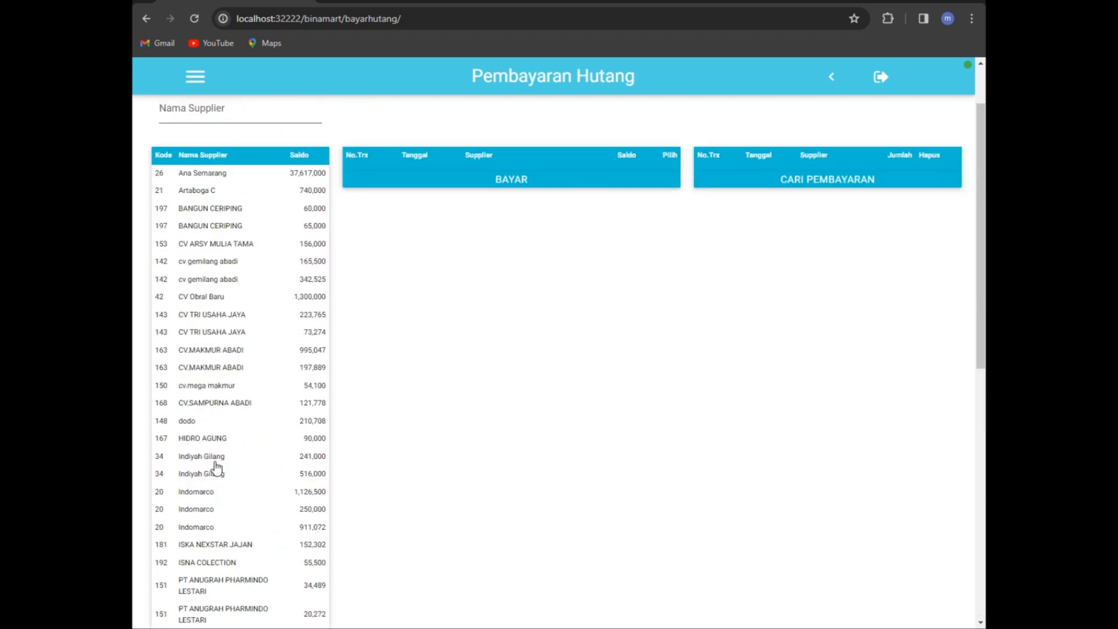
pyautogui.click(242, 403)
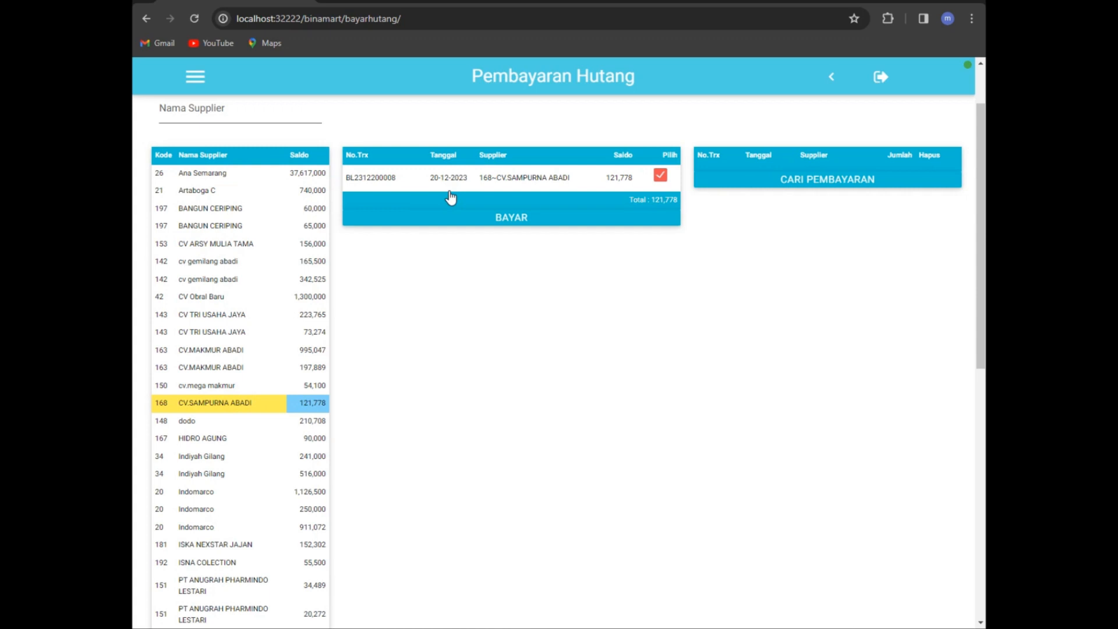
pyautogui.click(517, 221)
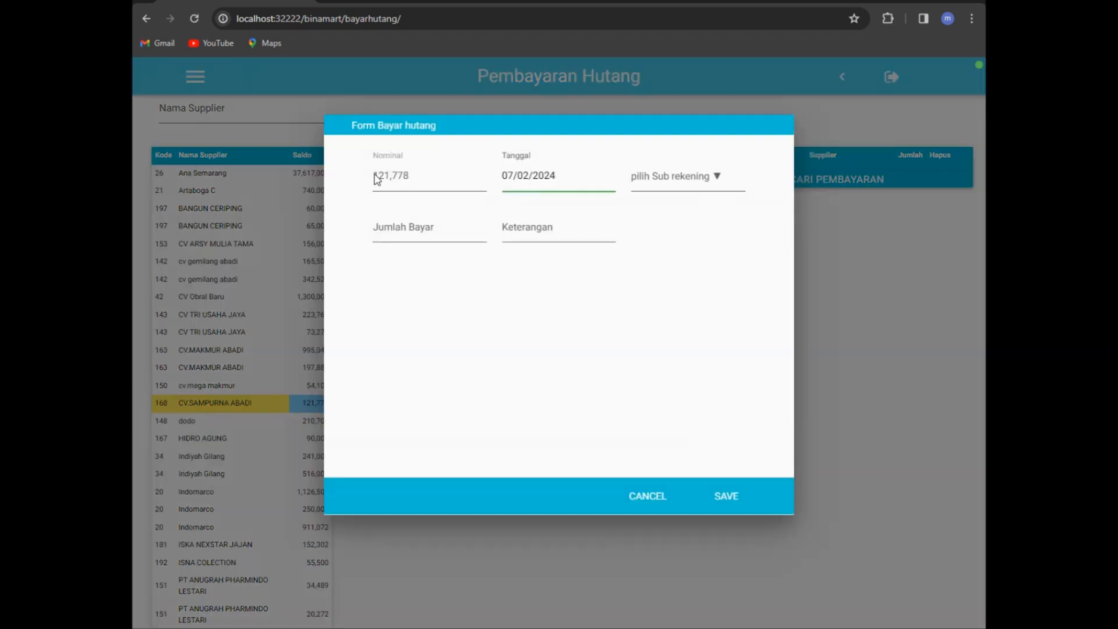
# Step: Pay 50,000 to CV.SAMPURNA ABADI from 1002.0-Bank BPD with note 'nyicil' and save
pyautogui.click(430, 227)
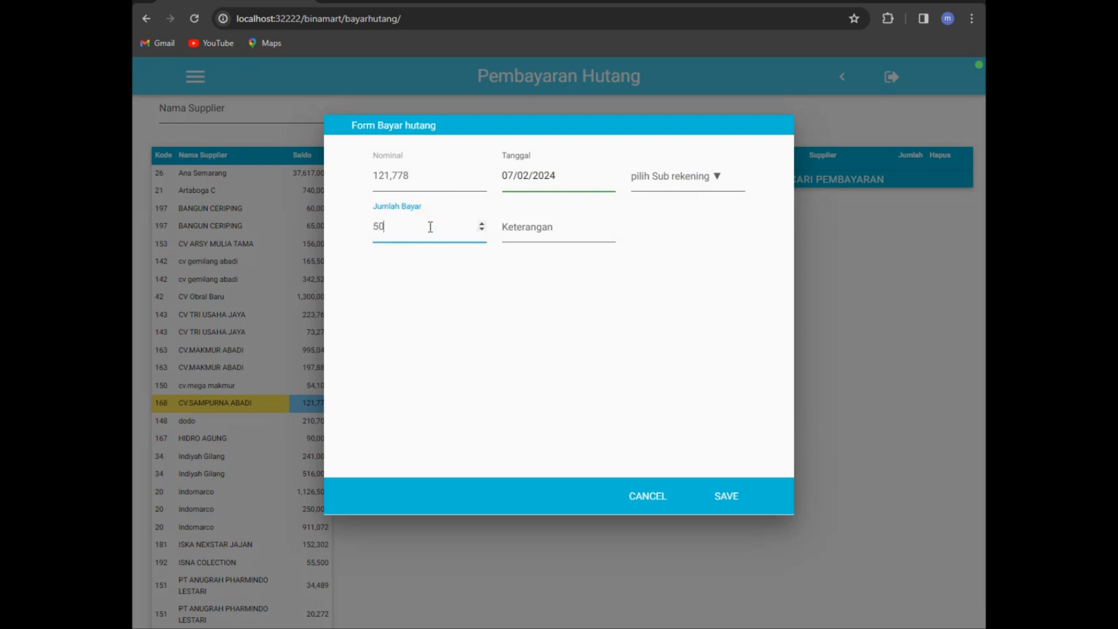
pyautogui.click(529, 228)
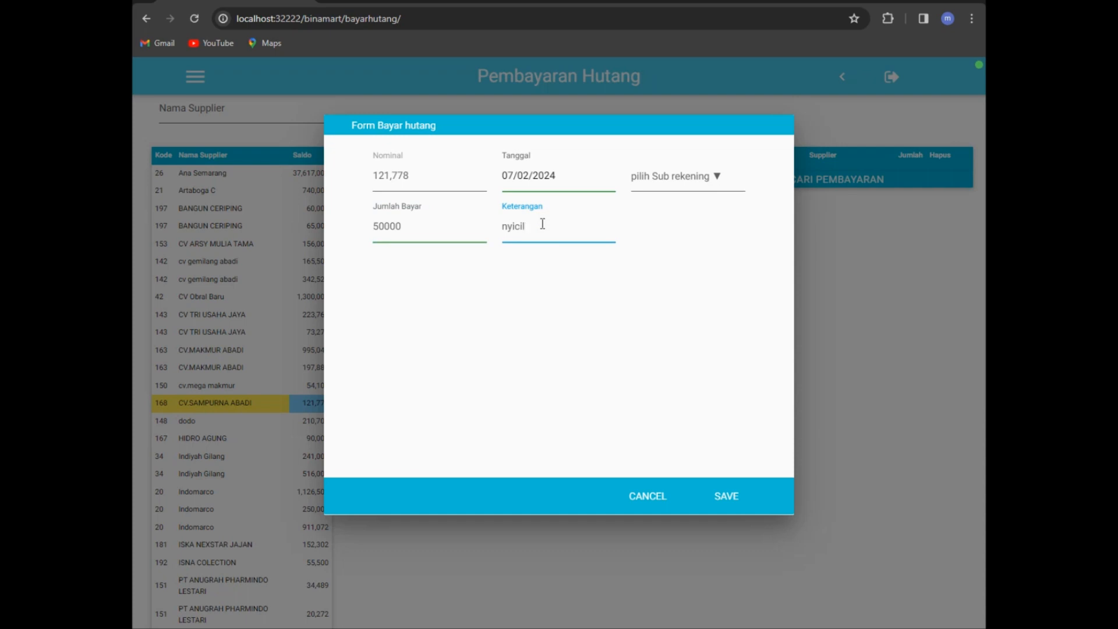
pyautogui.click(701, 180)
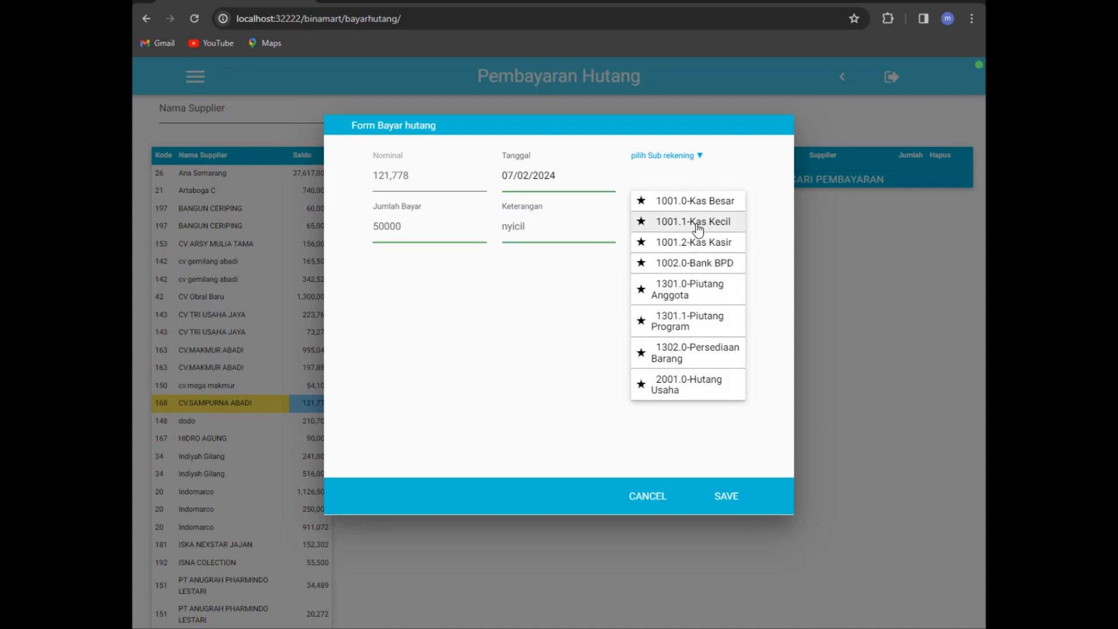
pyautogui.click(699, 268)
pyautogui.click(722, 500)
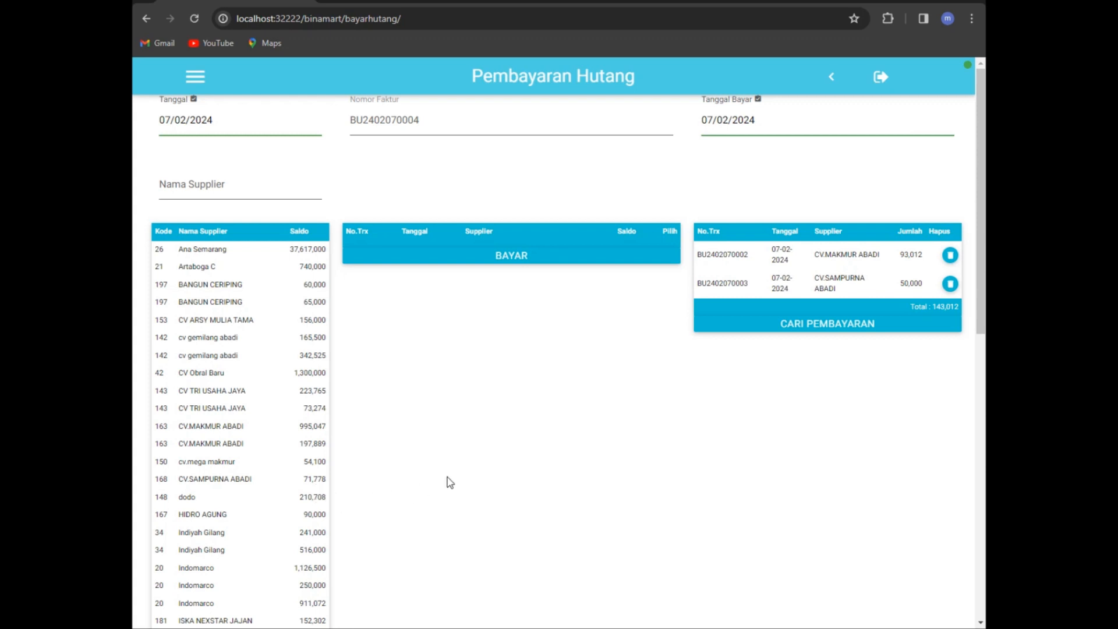
# Step: Open the Pembayaran Piutang page from the Transaksi menu
pyautogui.click(195, 76)
pyautogui.click(236, 194)
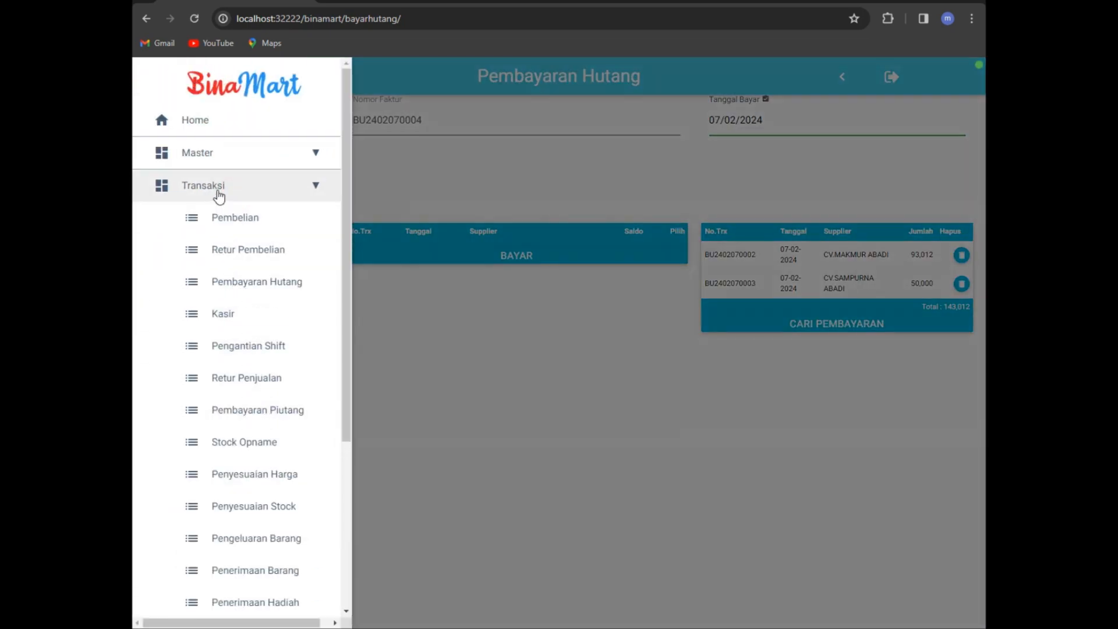
pyautogui.click(260, 409)
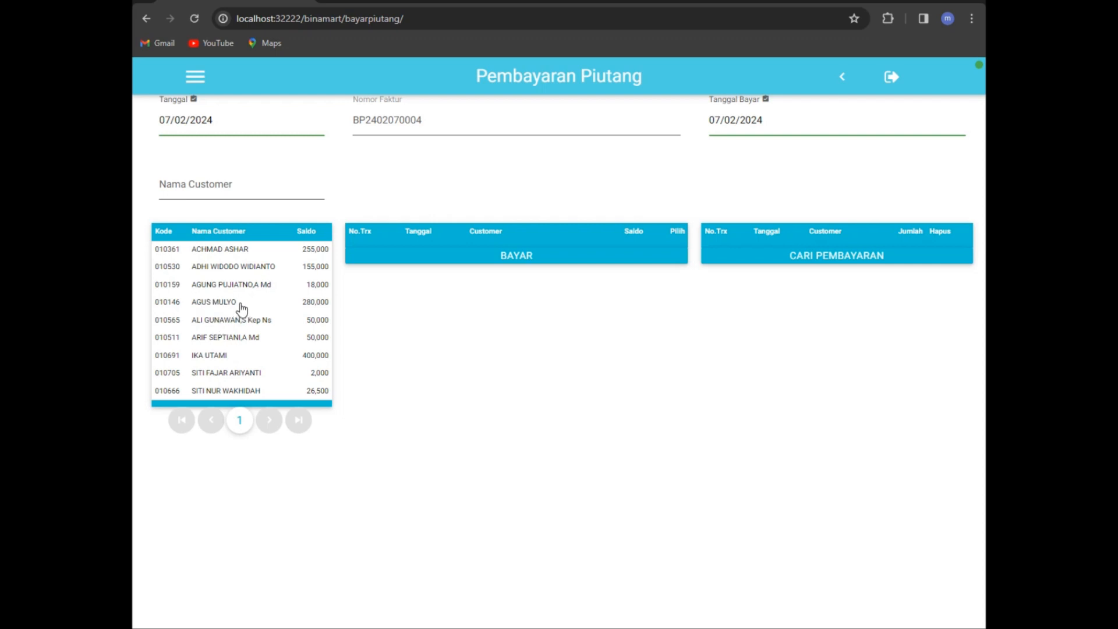
# Step: Compare customer receivables, select the 280,000 balance, and open its payment form
pyautogui.click(224, 301)
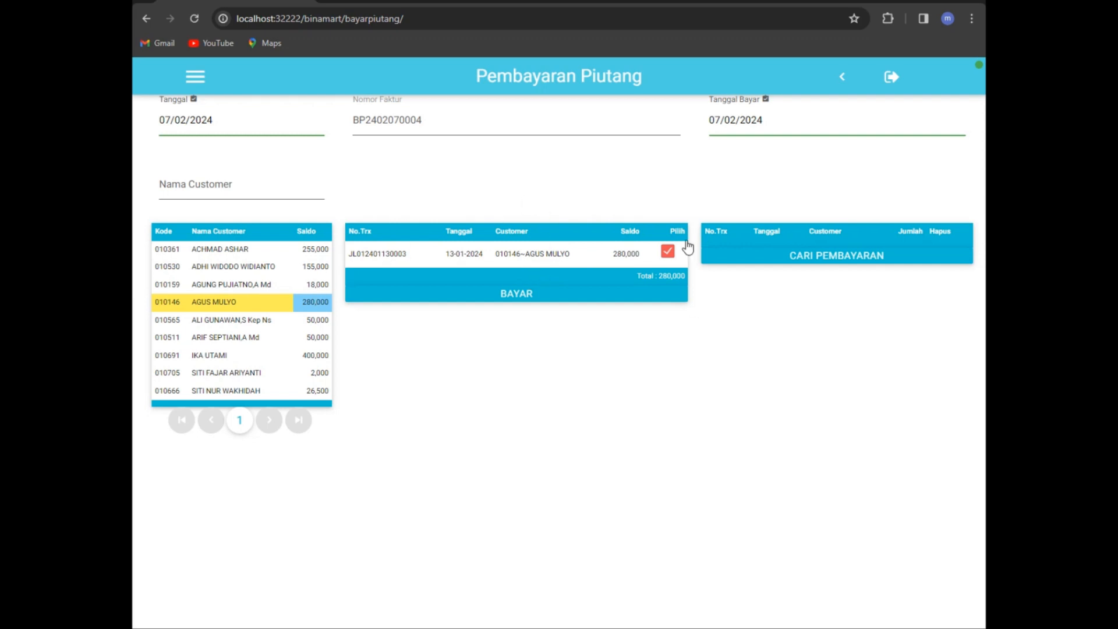
pyautogui.click(236, 249)
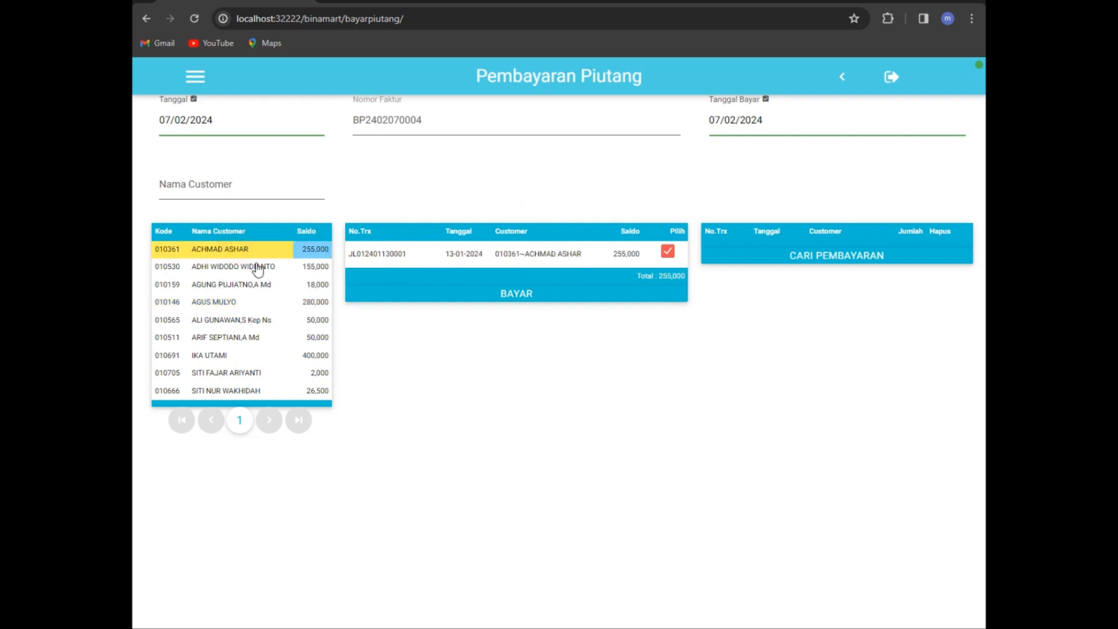
pyautogui.click(257, 266)
pyautogui.click(265, 284)
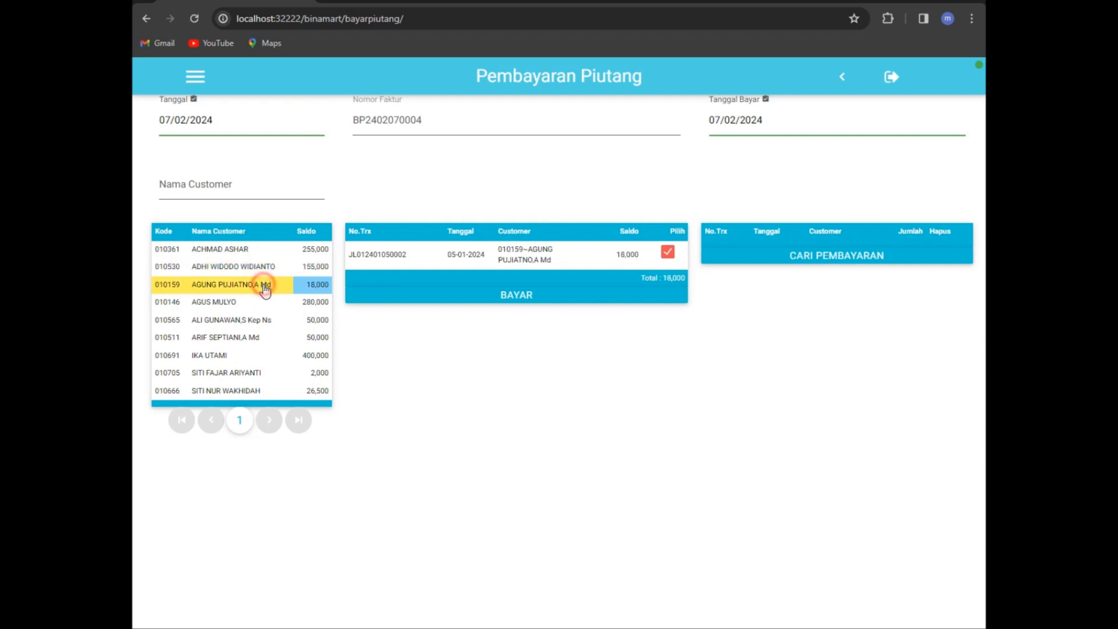
pyautogui.click(235, 303)
pyautogui.click(242, 356)
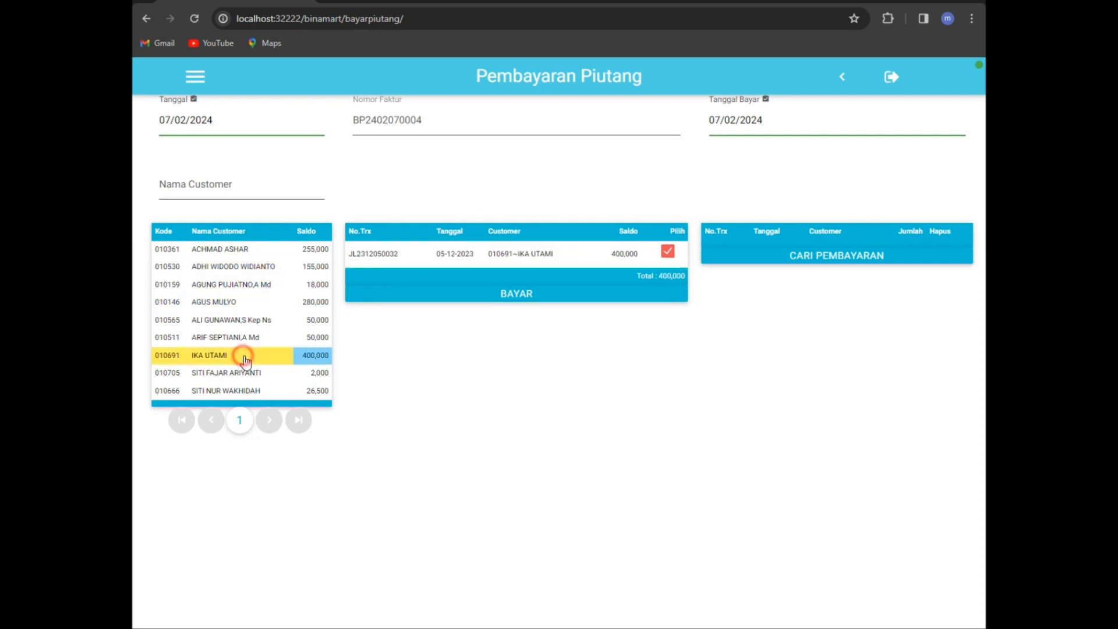
pyautogui.click(226, 303)
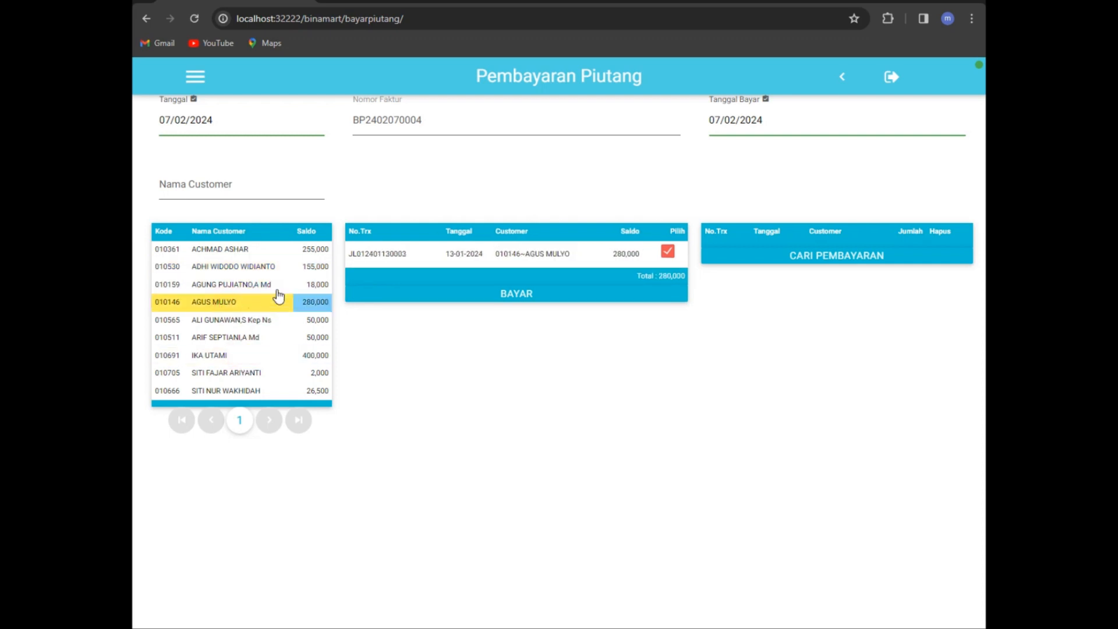
pyautogui.click(524, 294)
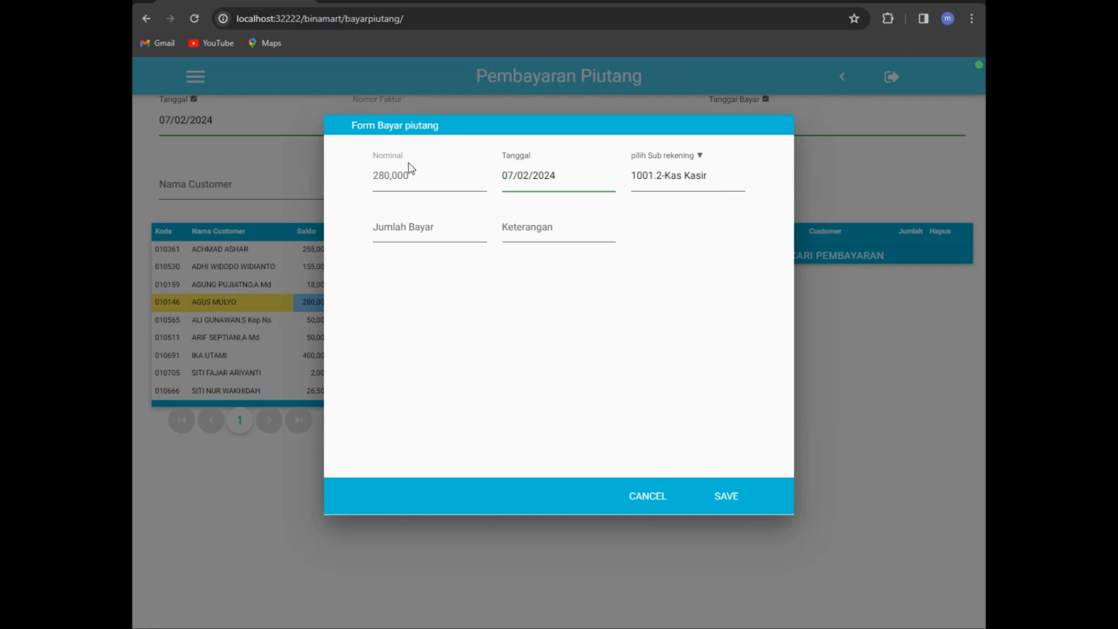
# Step: Record a 100,000 customer payment into 1001.2-Kas Kasir with a note and save it
pyautogui.click(409, 226)
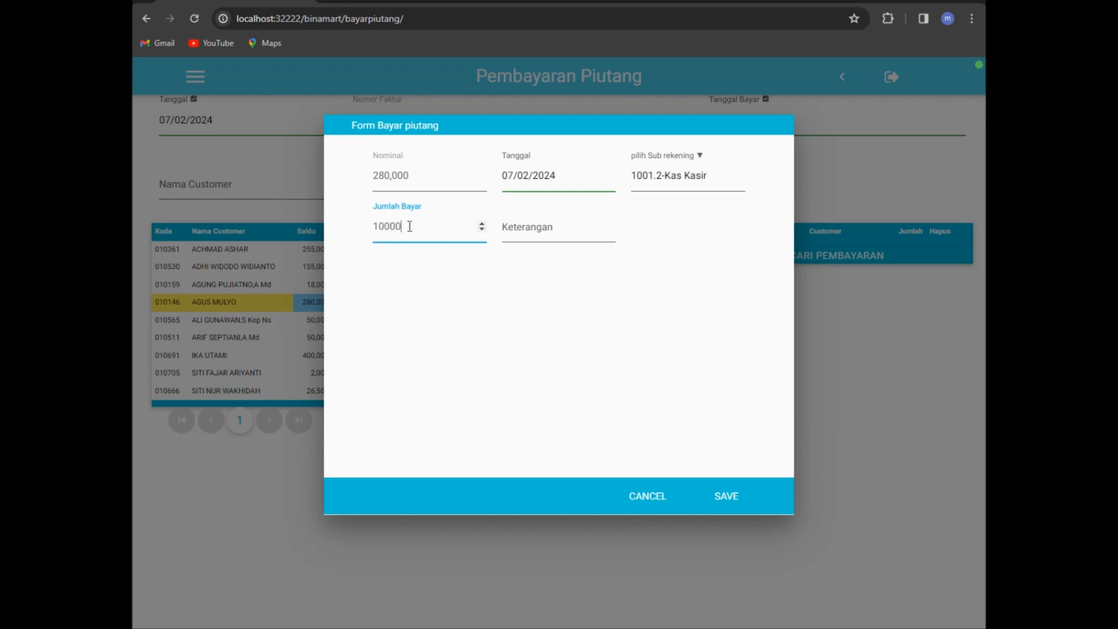
pyautogui.click(566, 225)
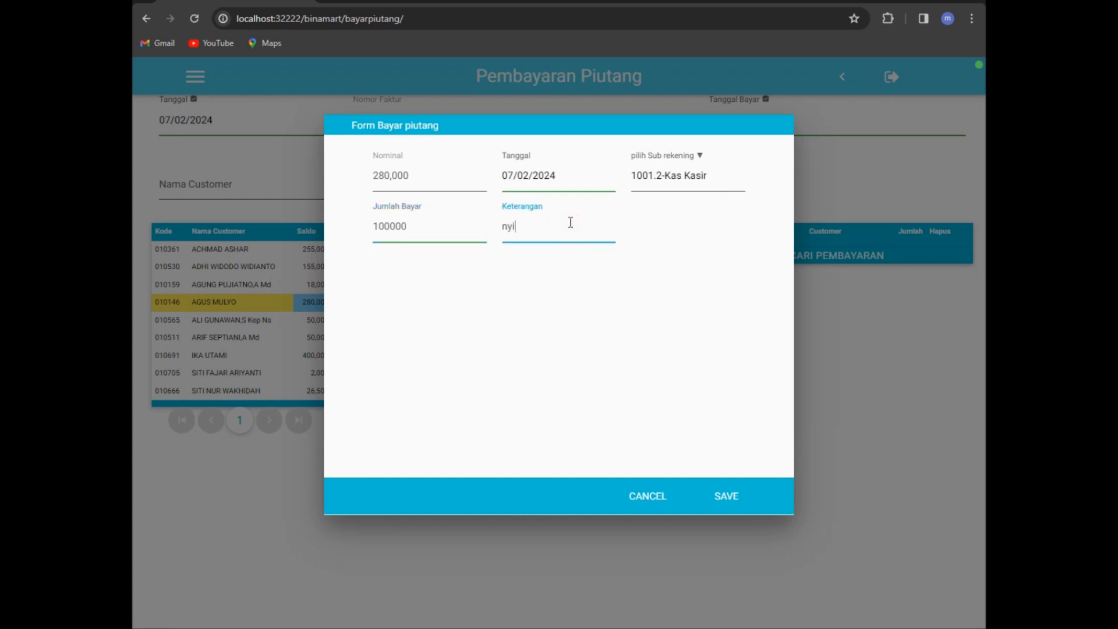
pyautogui.click(681, 176)
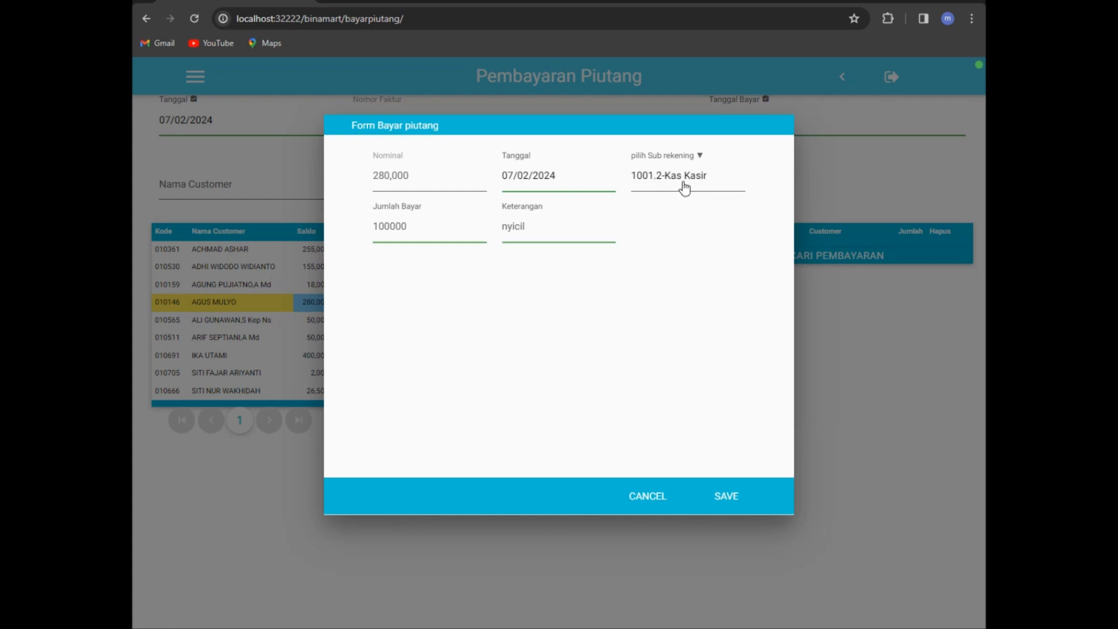
pyautogui.click(727, 498)
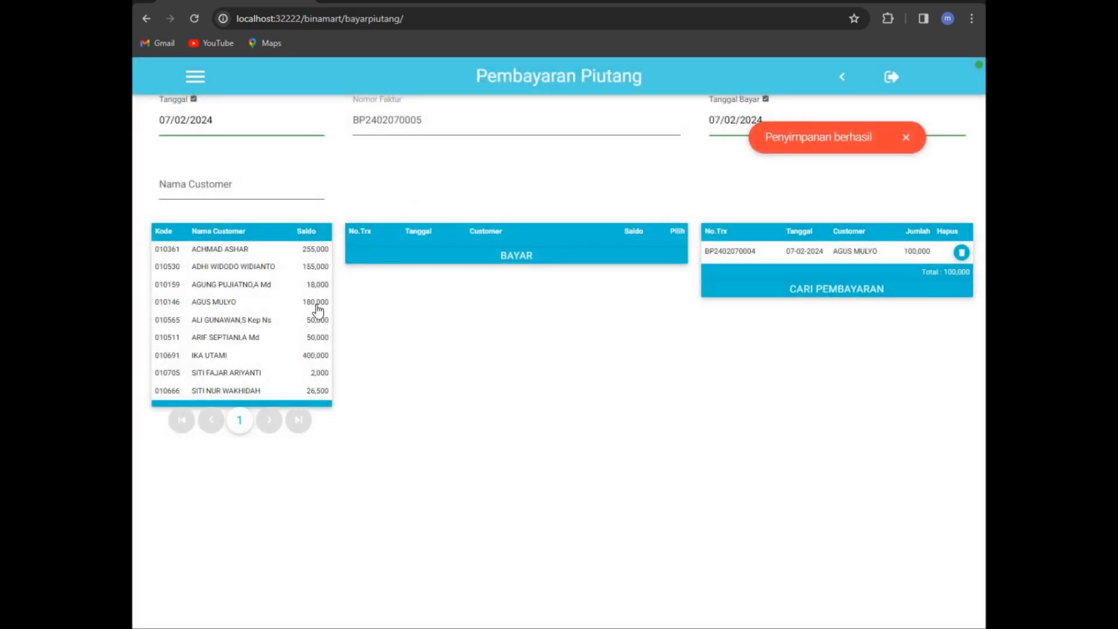
# Step: Go back to the Dashboard and expand the Transaksi menu section
pyautogui.click(842, 78)
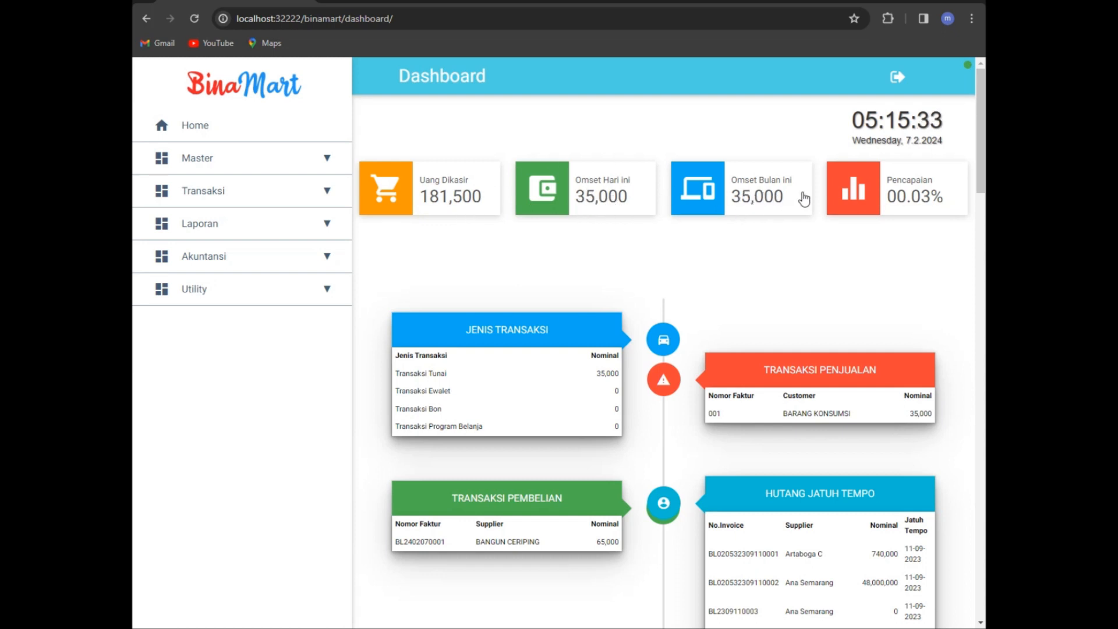
pyautogui.click(269, 198)
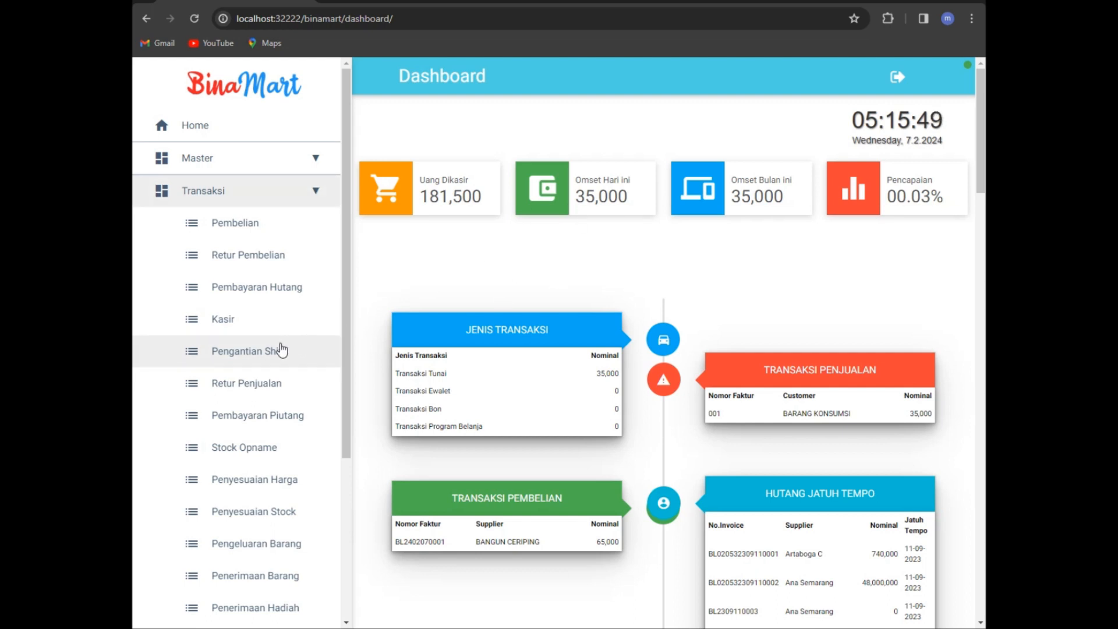
# Step: On the Pergantian Shift page, enter a cashier deposit of 150,000
pyautogui.click(241, 360)
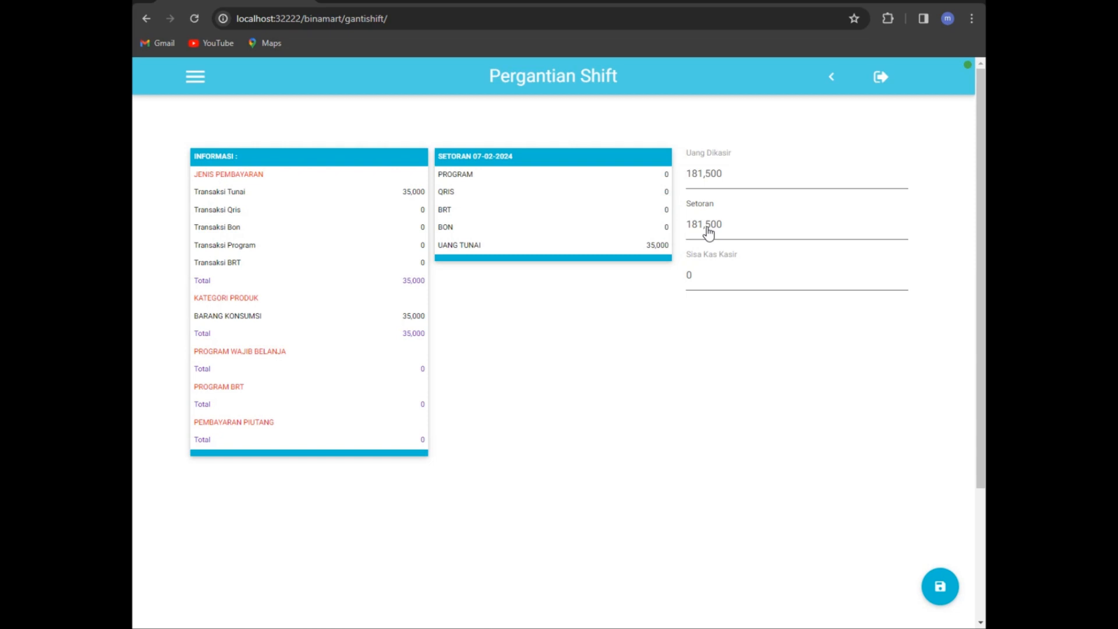
pyautogui.click(731, 232)
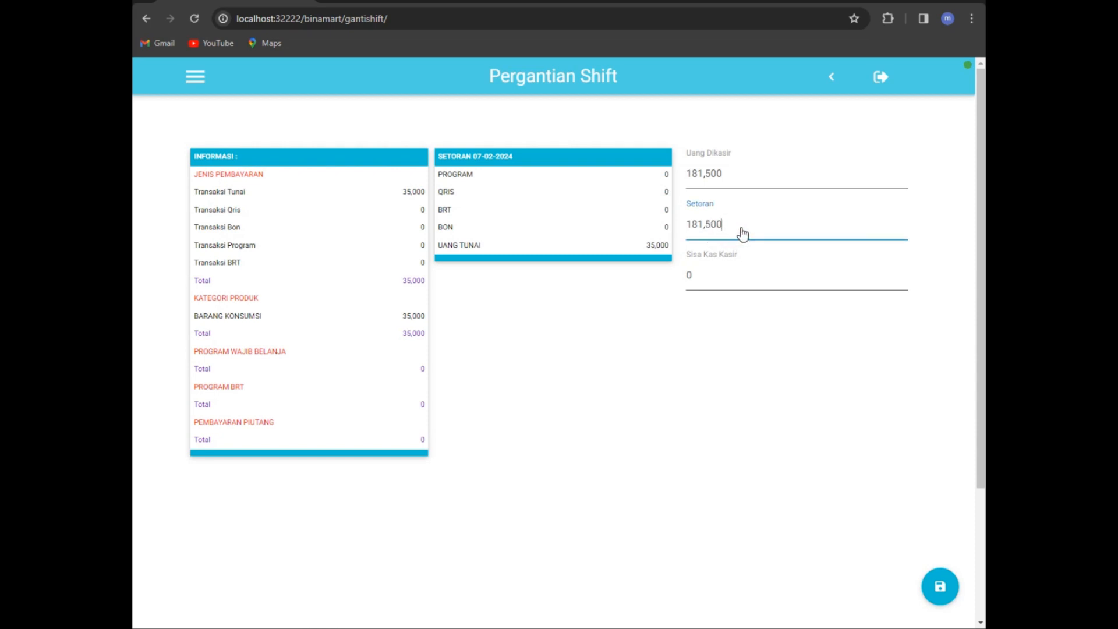
pyautogui.doubleClick(757, 227)
pyautogui.write('150000')
# Step: Save the shift handover, confirming and authorising it with the cashier password
pyautogui.click(939, 588)
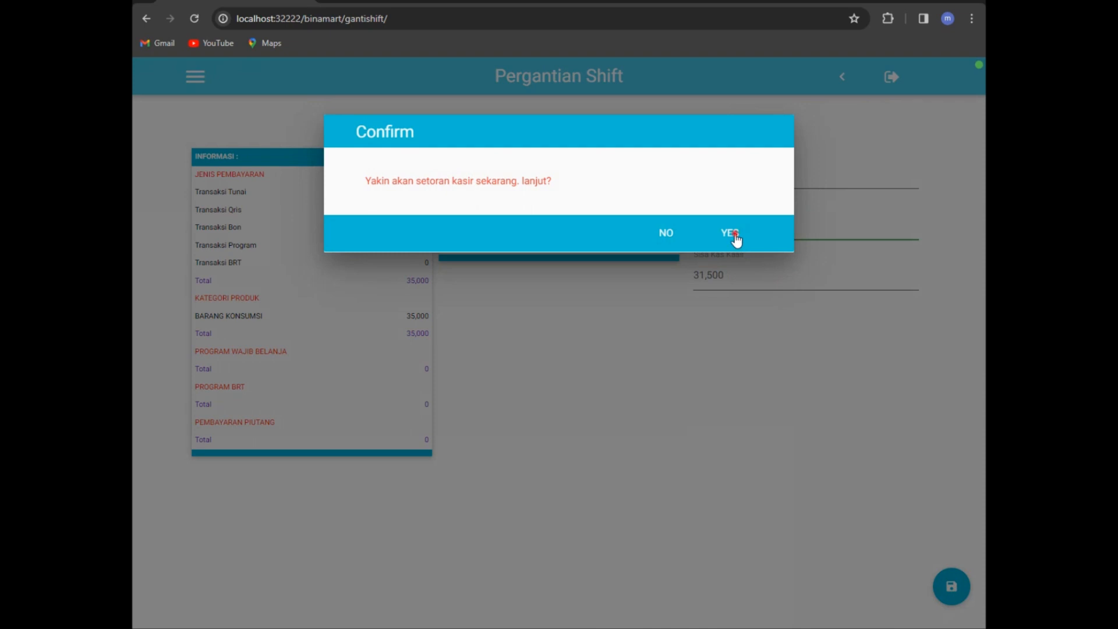
pyautogui.click(735, 233)
pyautogui.write('••••')
pyautogui.press('Return')
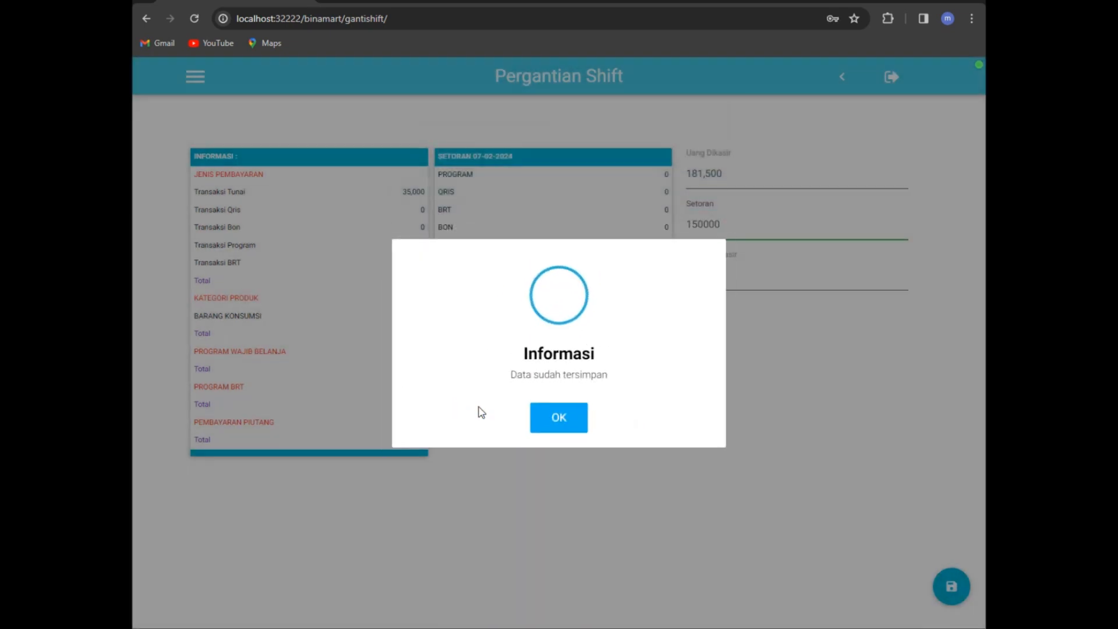
# Step: Acknowledge the Informasi data-saved message with OK
pyautogui.click(532, 419)
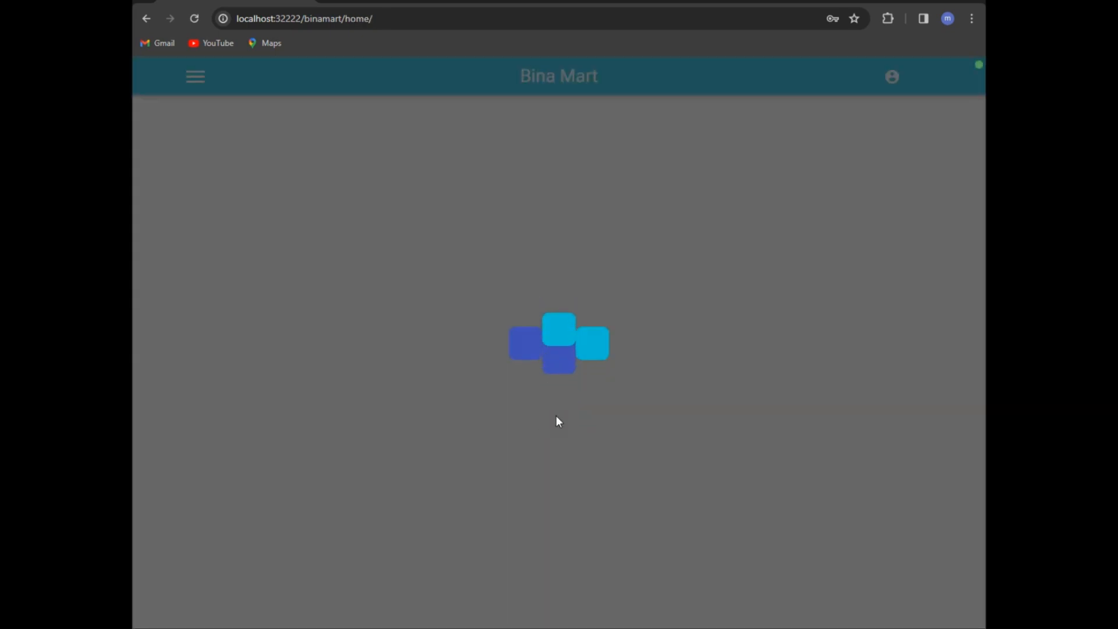